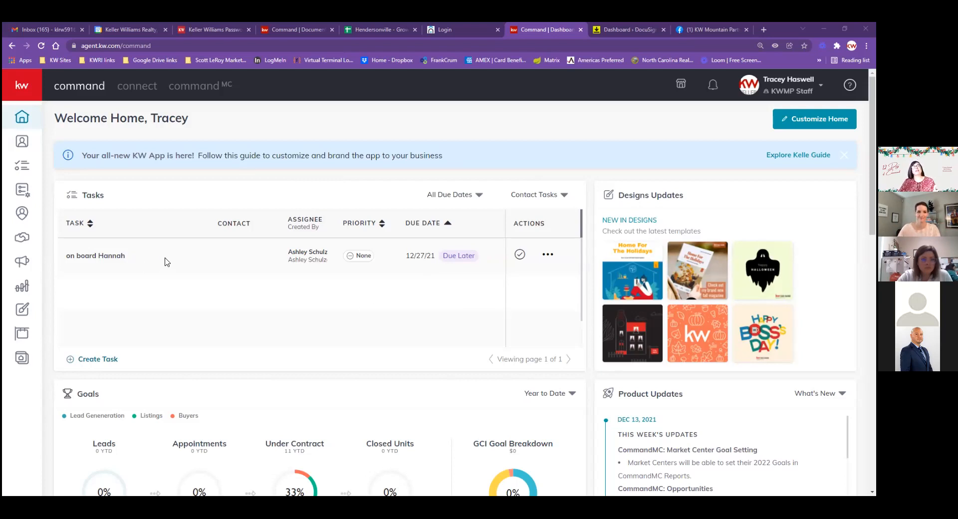
Open Contacts, reload past the unresponsive page, and close the extra browser tabs, including Command Documents
click(19, 143)
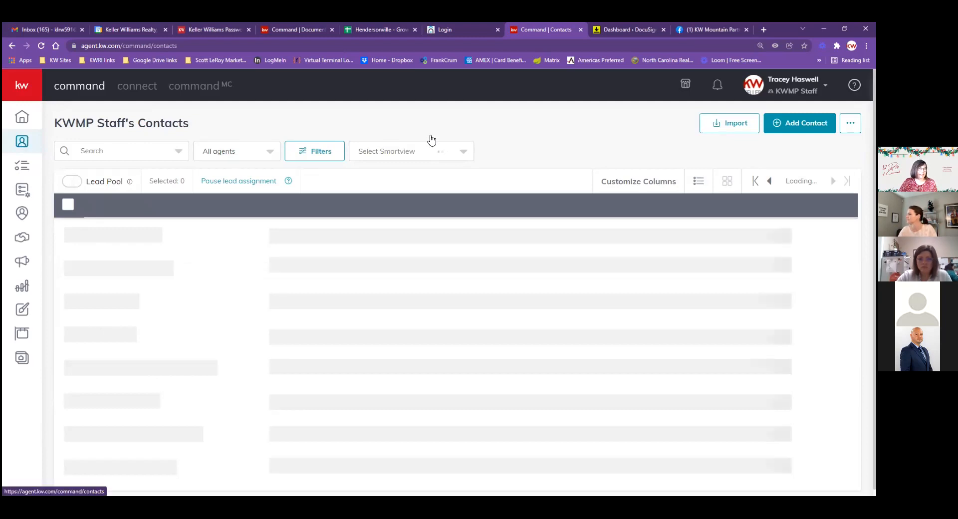
click(747, 29)
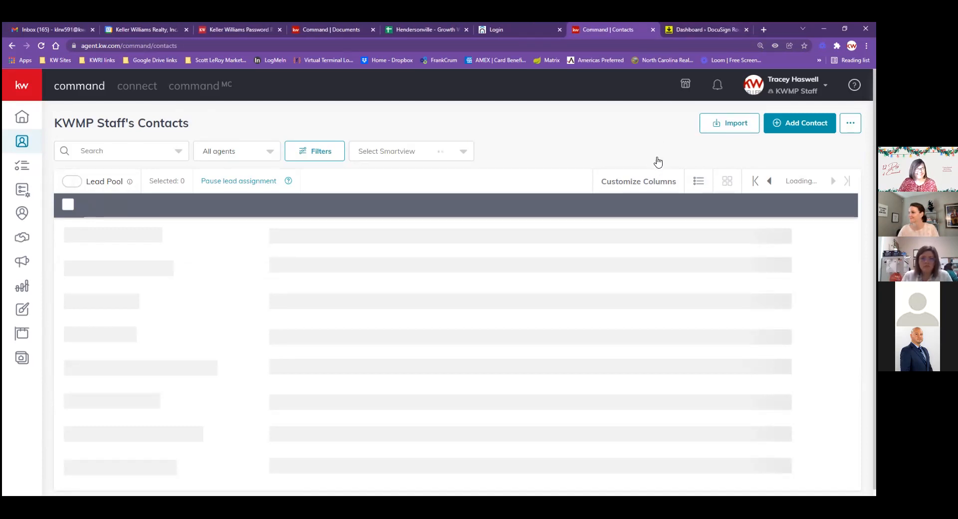
click(42, 46)
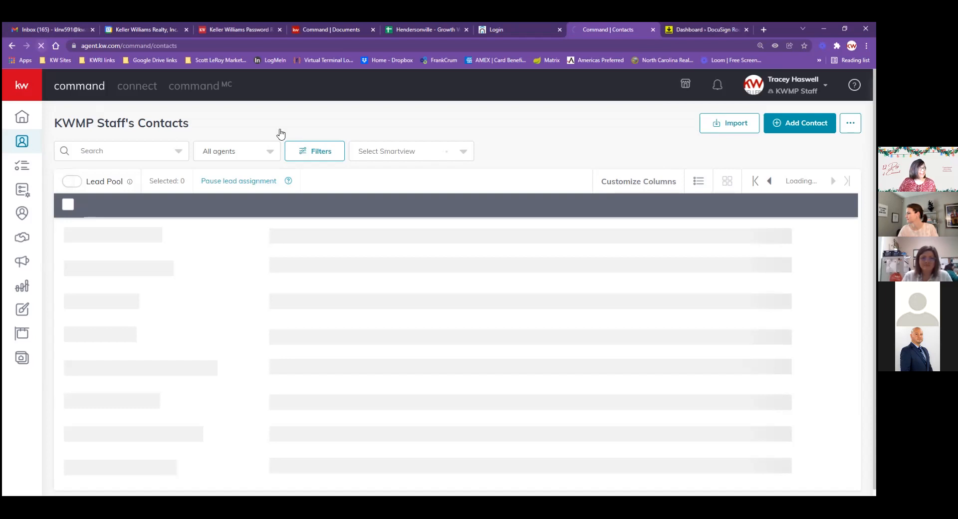
click(481, 145)
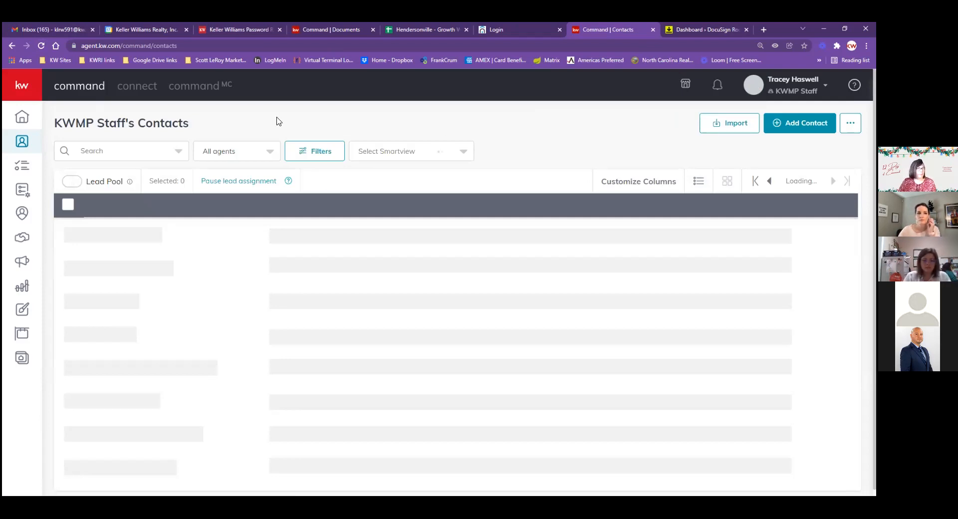
click(370, 29)
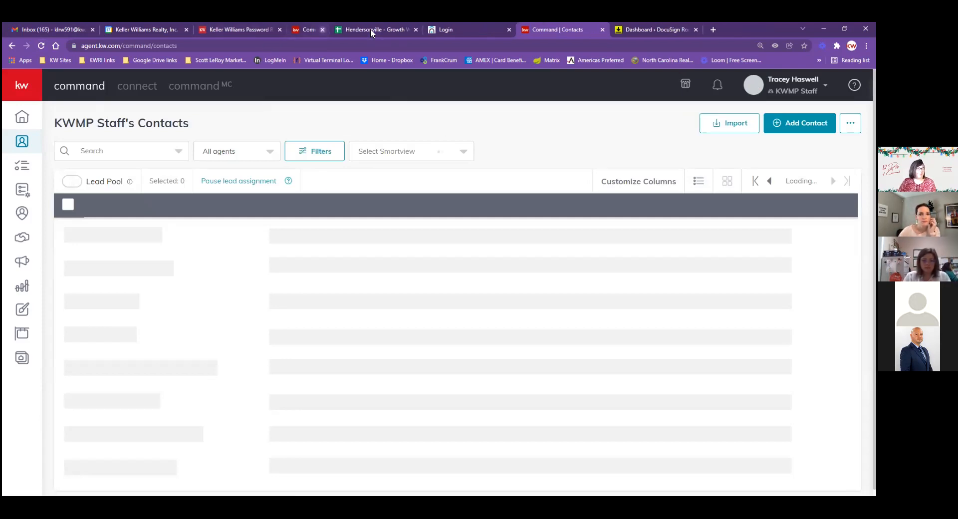
click(370, 28)
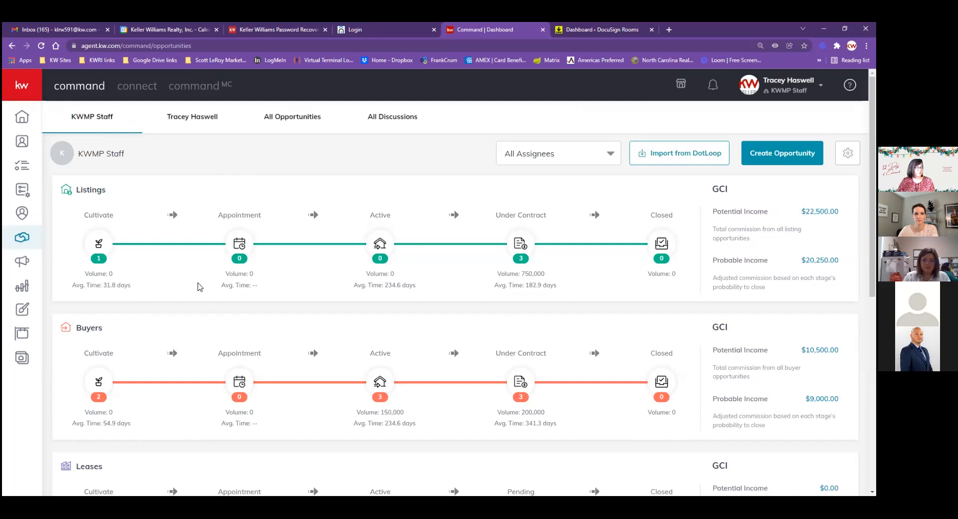
Open the Contacts list and search it for 'test'
click(21, 143)
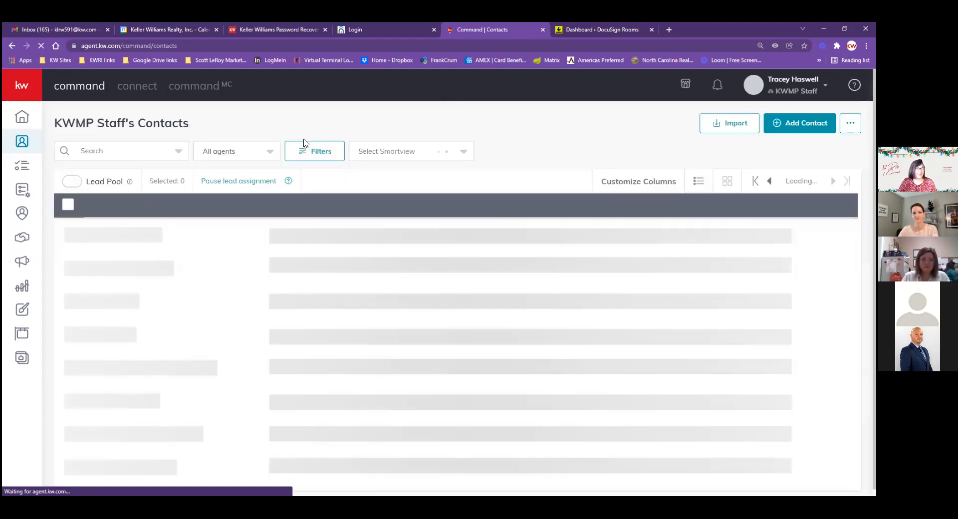
click(134, 155)
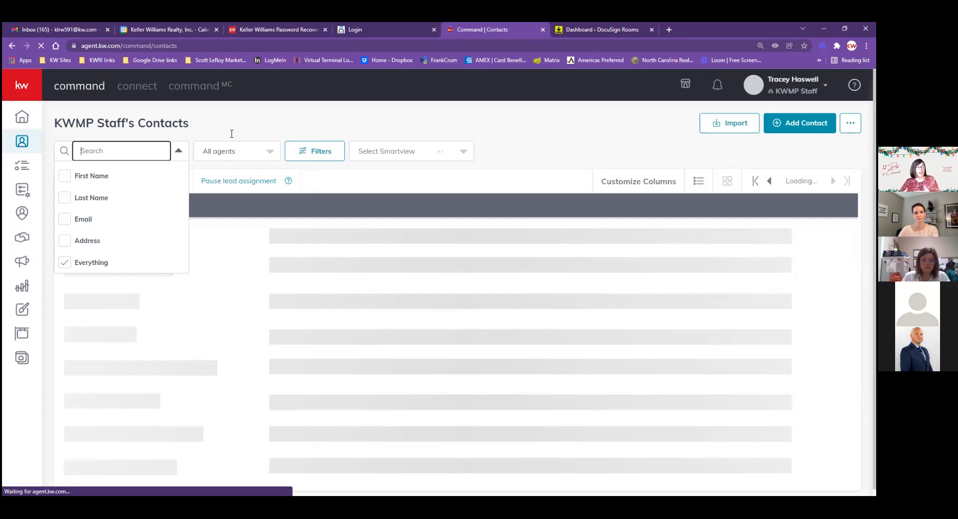
text(test)
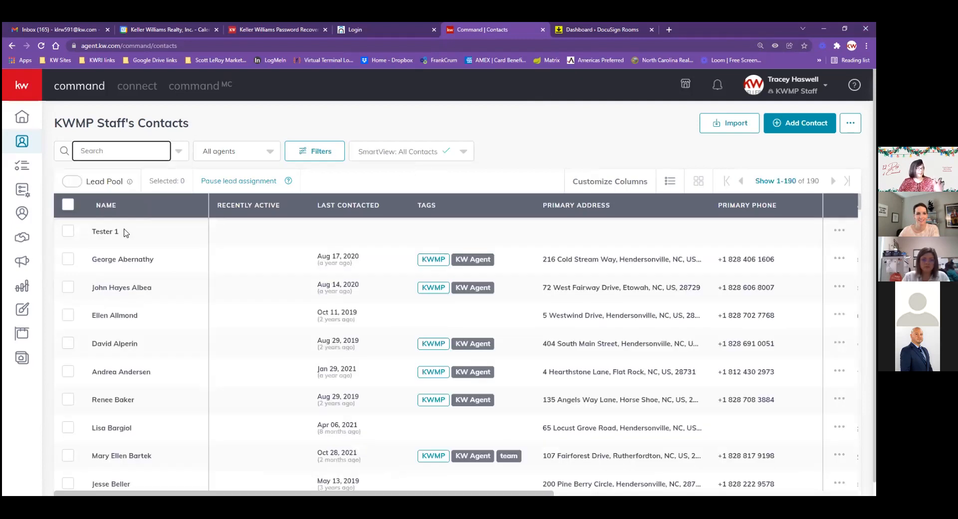
Open Tester 1's Opportunities tab and start a new opportunity for that contact
click(108, 237)
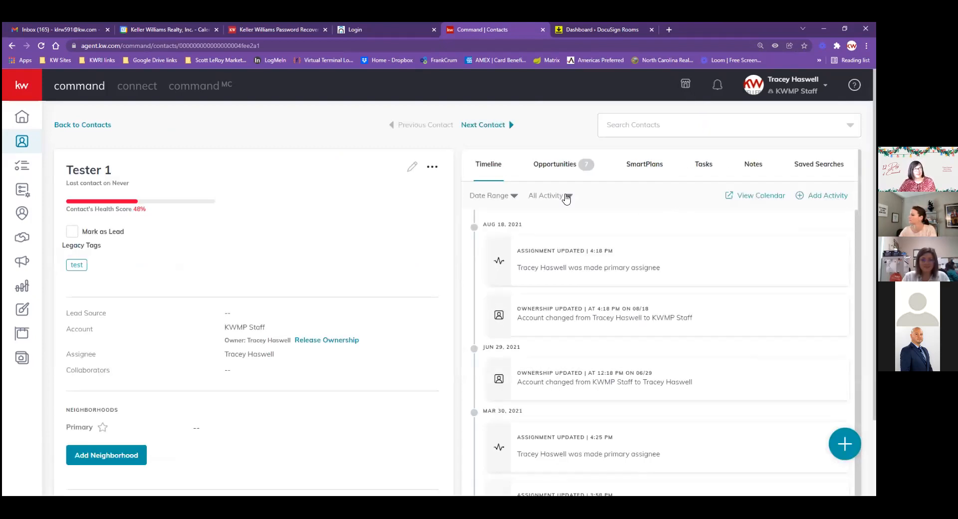
click(562, 171)
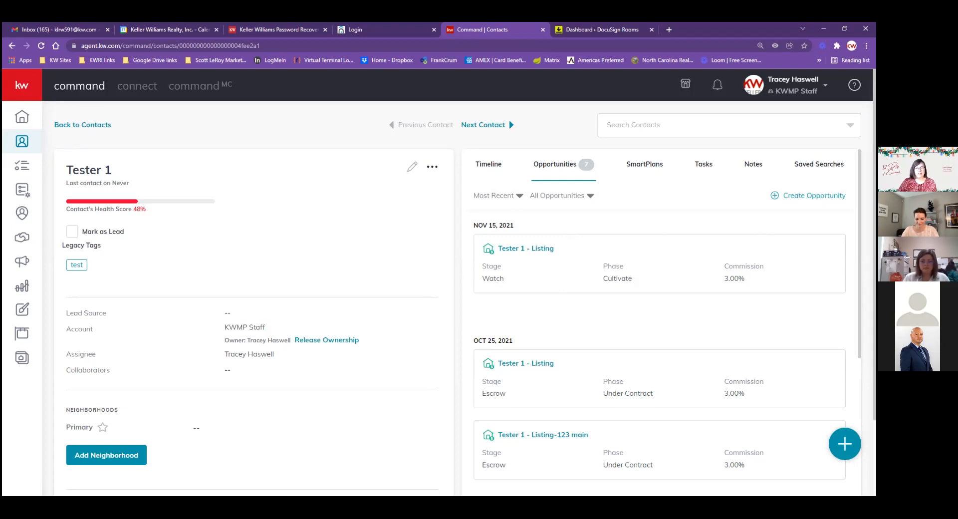
click(808, 195)
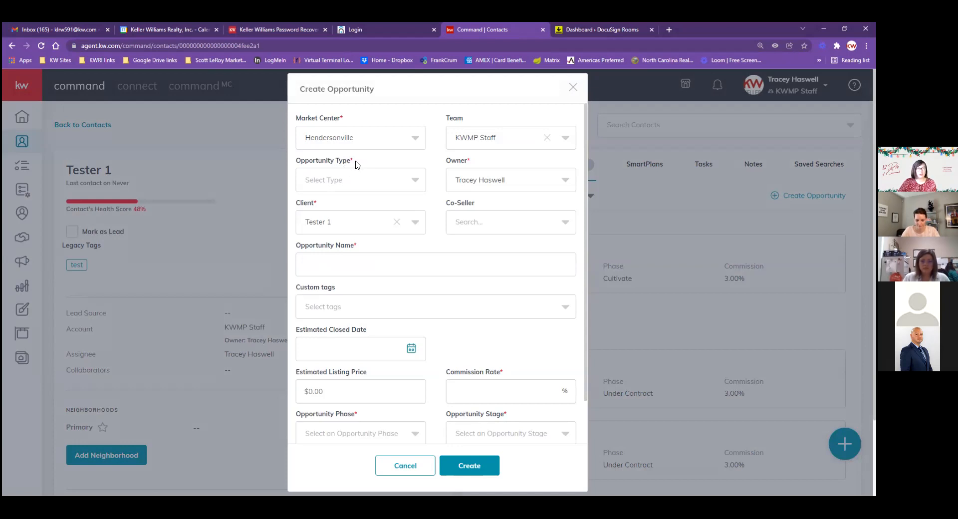
Make the opportunity a Listing named 'Tester 1 - Listing-123 Main'
click(414, 184)
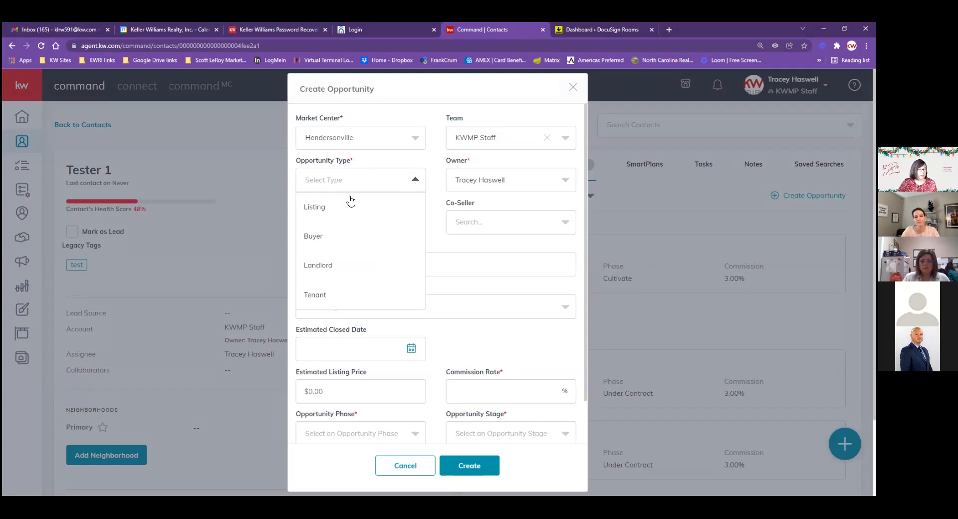
click(312, 237)
click(356, 186)
click(315, 207)
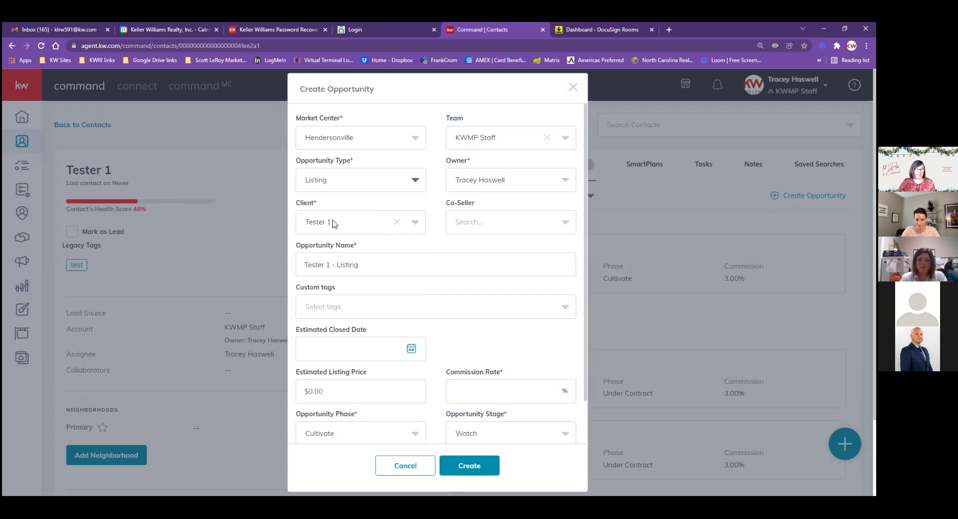
click(385, 261)
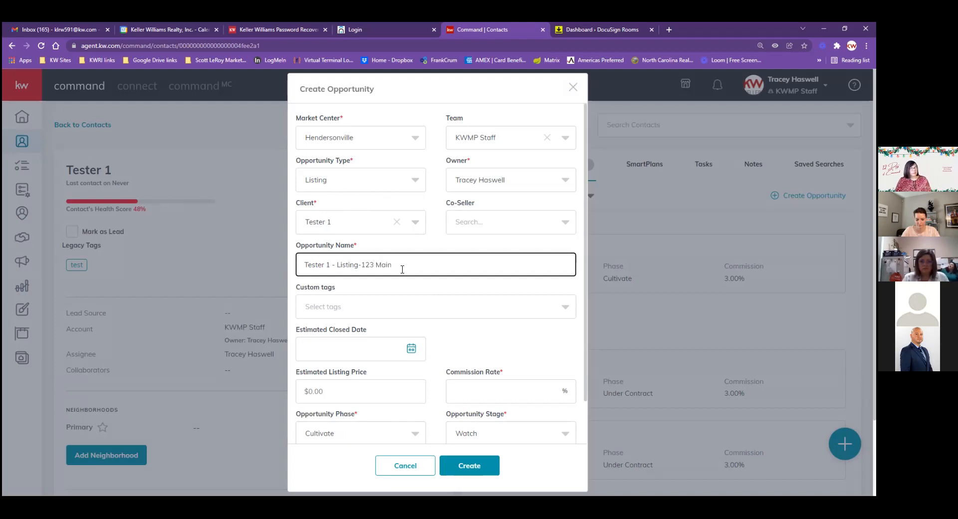
scroll(475, 299, down, 1)
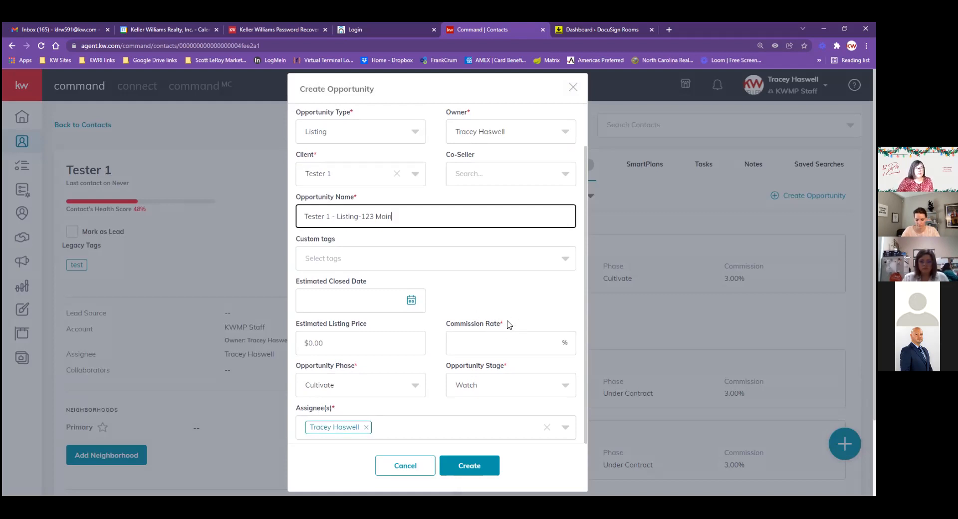
Set a 3% commission rate and Active phase, then create the listing opportunity
click(491, 339)
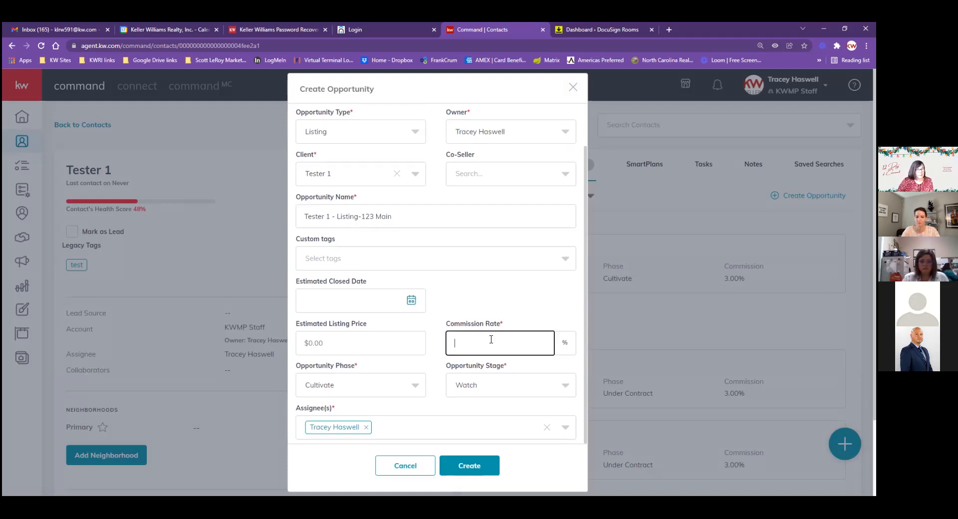
text(3)
click(524, 312)
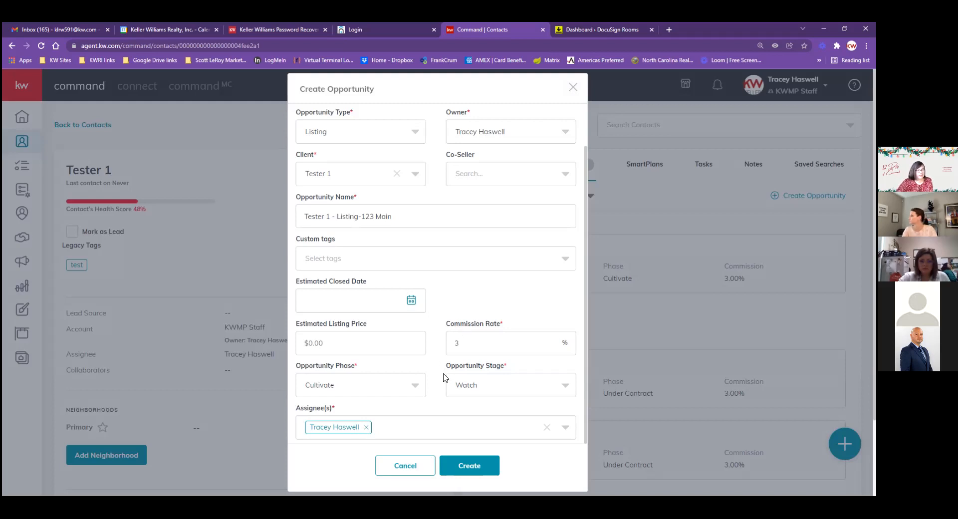
scroll(442, 384, down, 2)
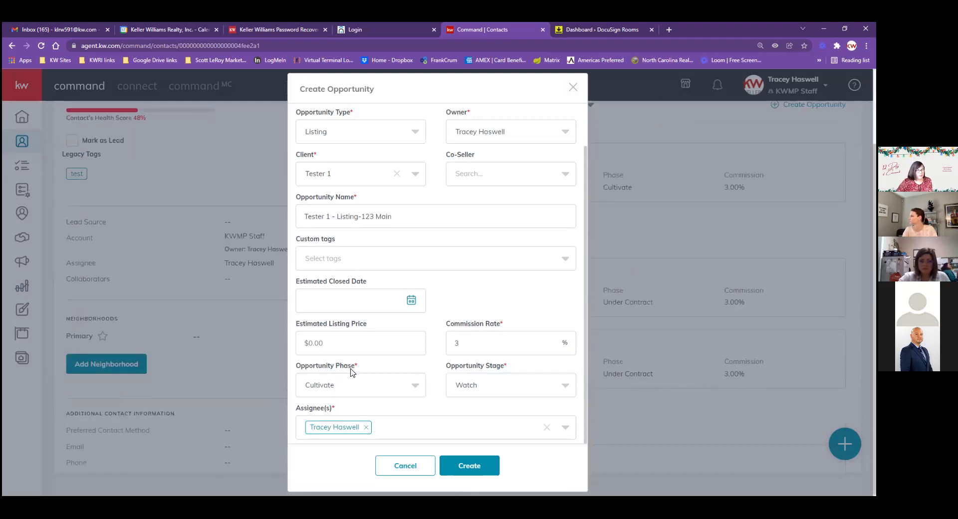
click(415, 386)
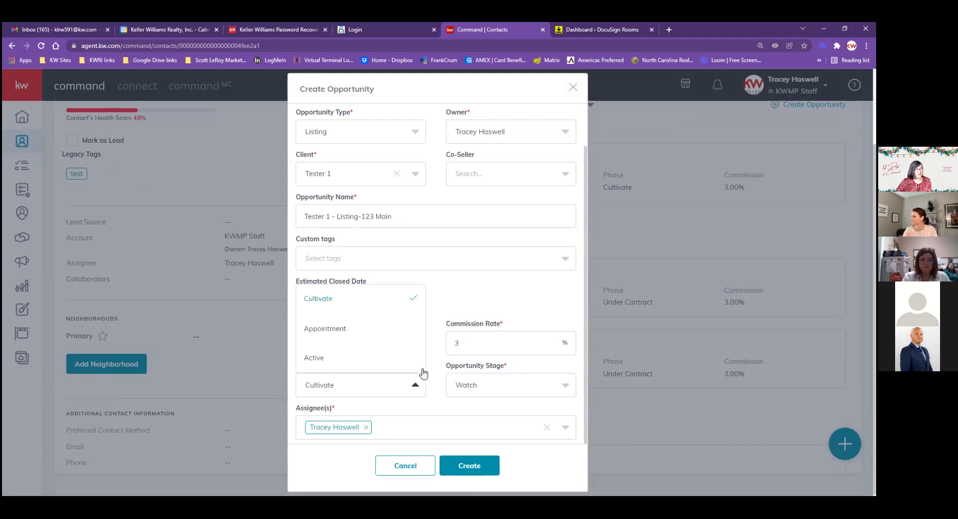
click(314, 357)
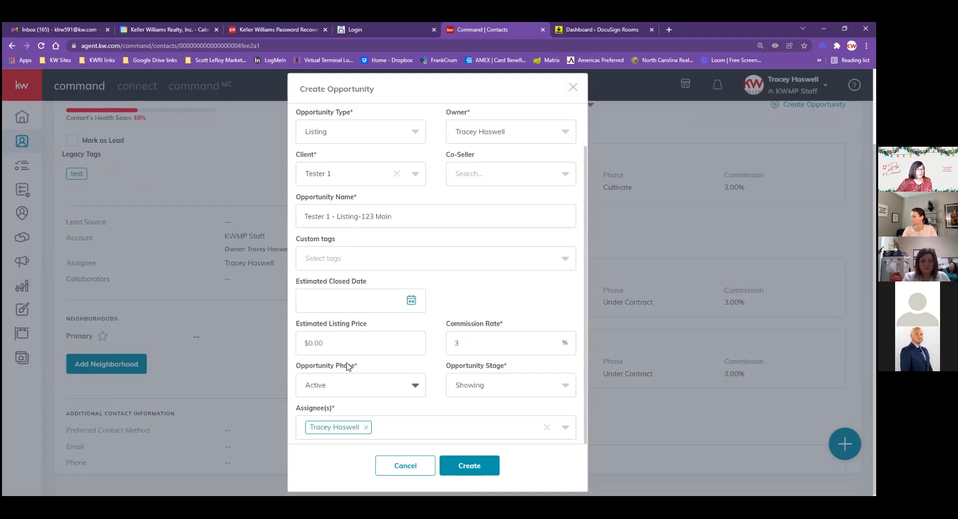
click(476, 466)
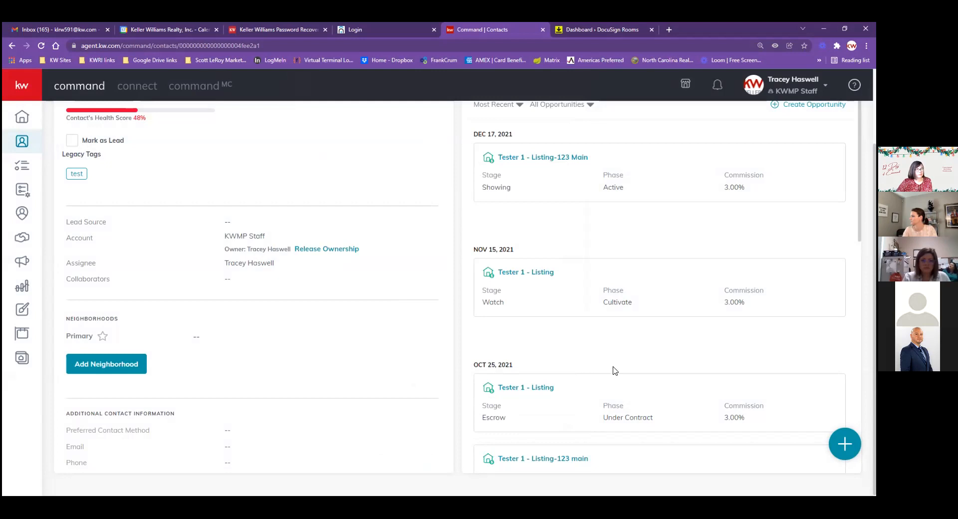
Open the Documents tab of the Tester 1 - Listing-123 Main opportunity
scroll(592, 277, up, 2)
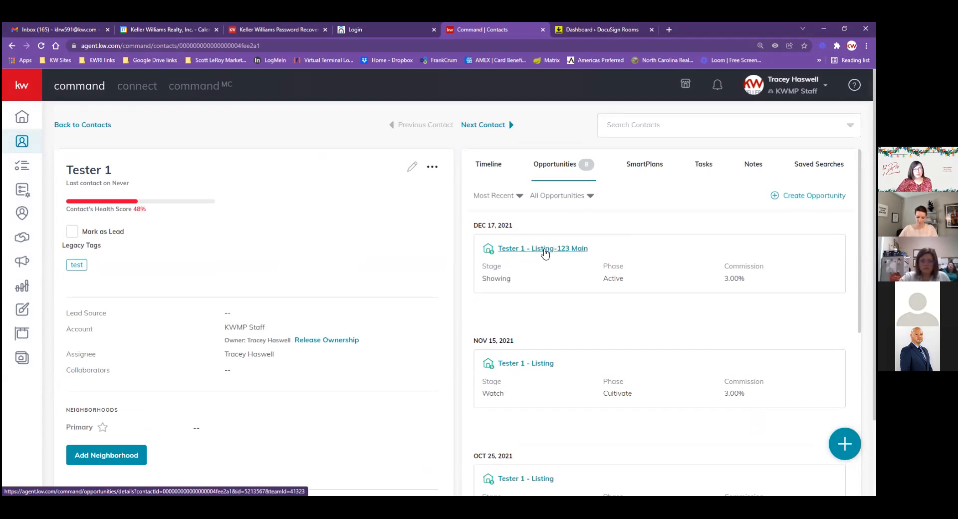
click(545, 253)
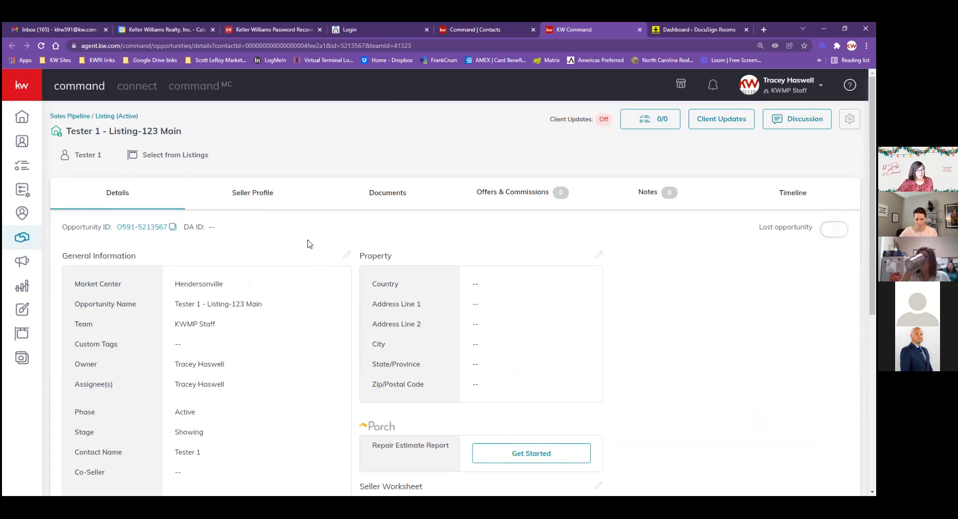
click(387, 196)
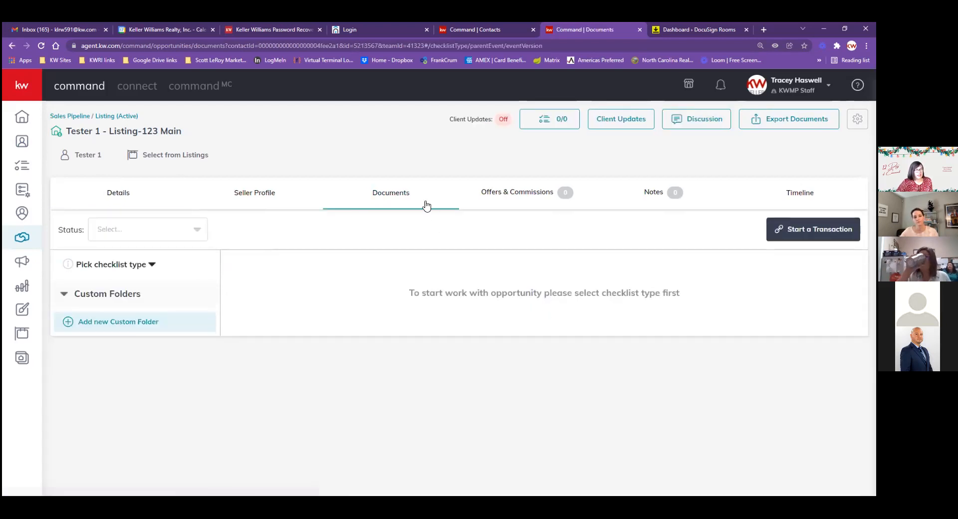
Apply the NC-Residential checklist, review its Listed, Under Contract and Closed documents, and start a transaction
click(152, 265)
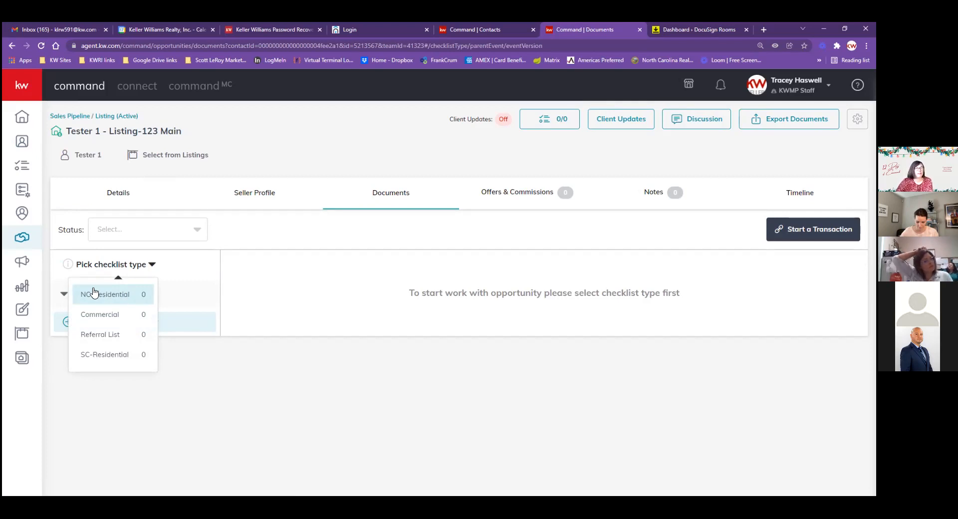
click(94, 293)
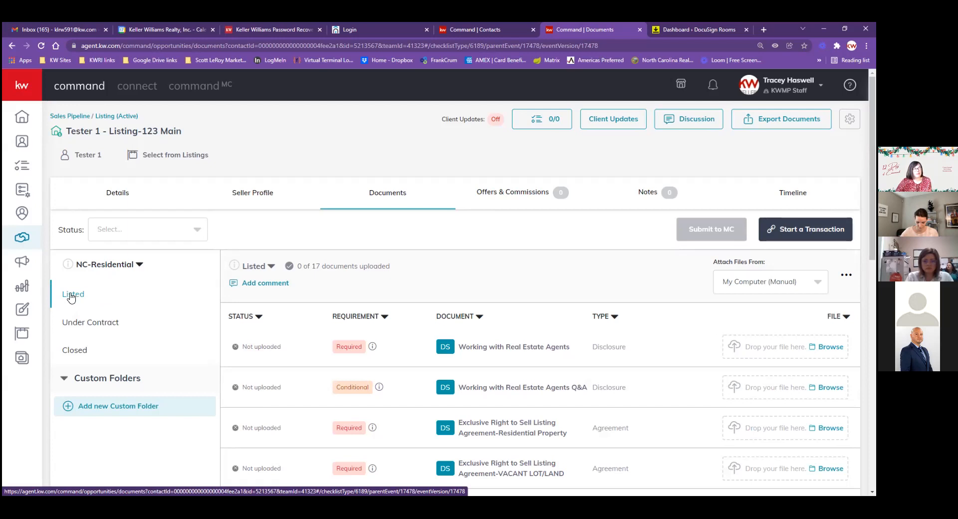
click(80, 324)
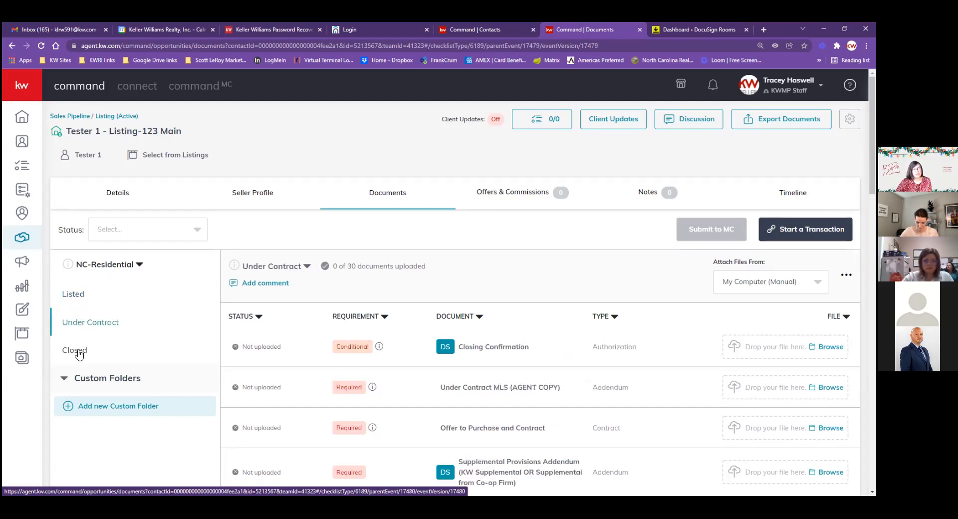
click(76, 349)
click(77, 299)
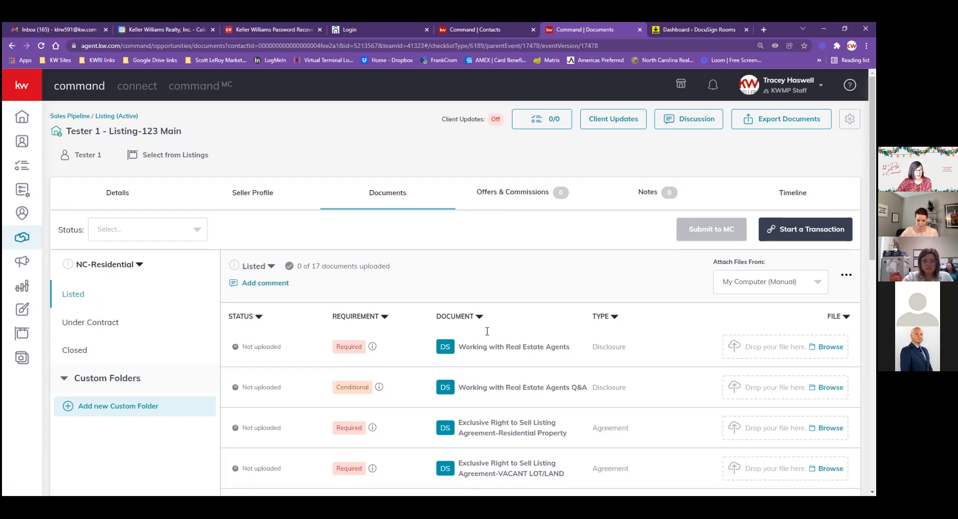
scroll(486, 359, down, 2)
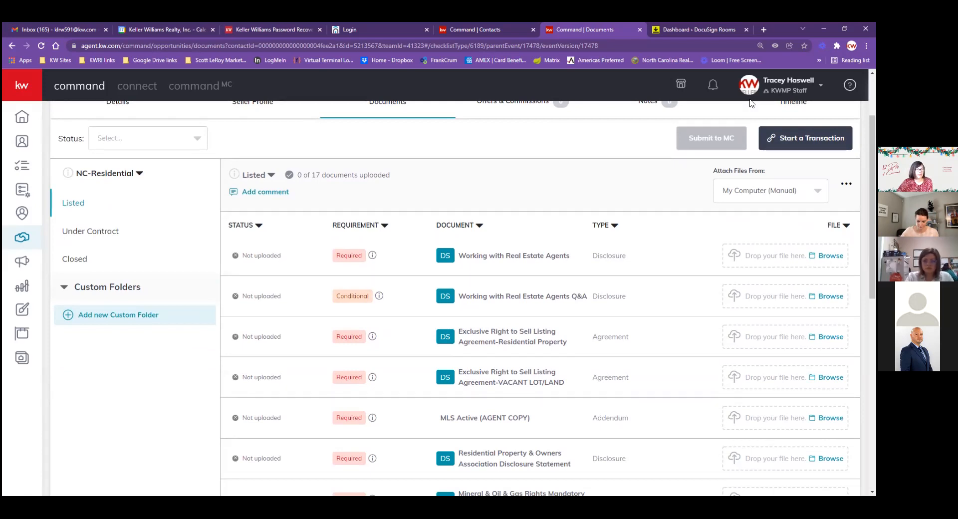
scroll(535, 204, up, 1)
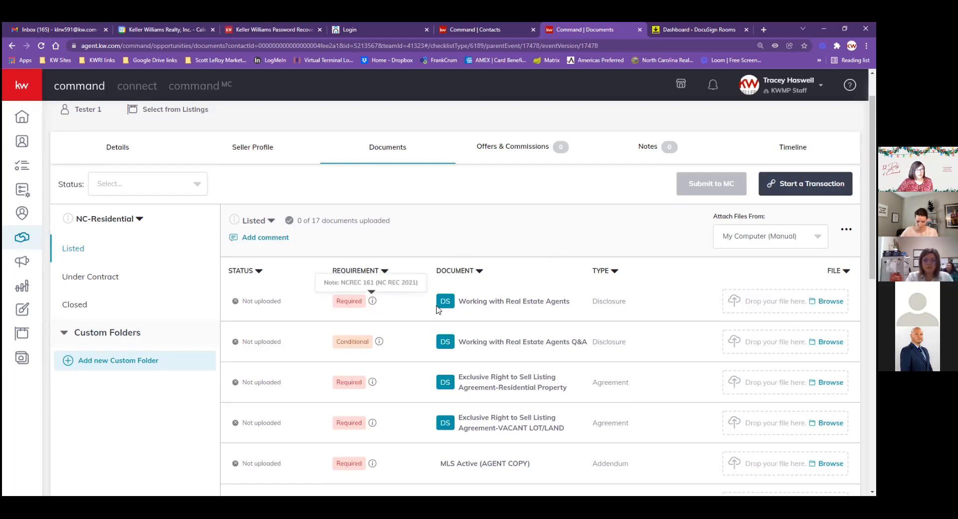
mouse_move(374, 304)
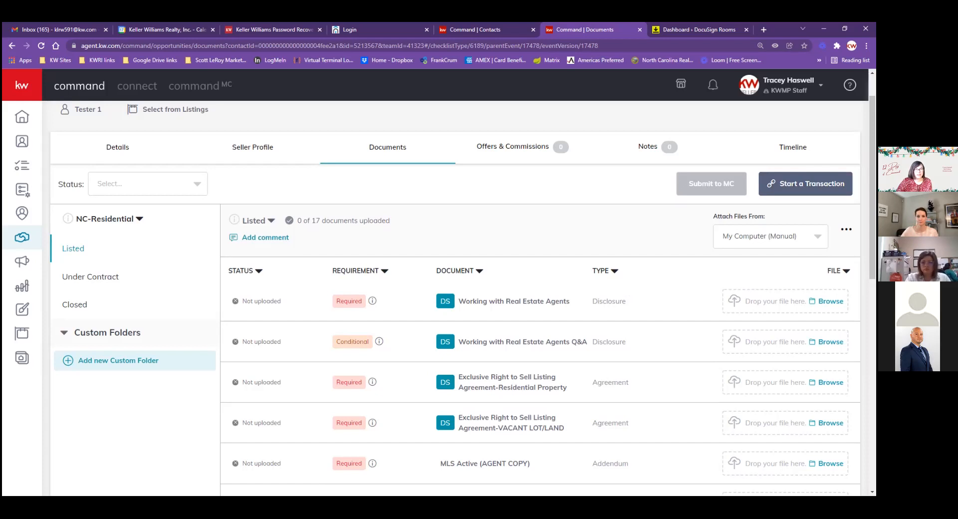
click(805, 183)
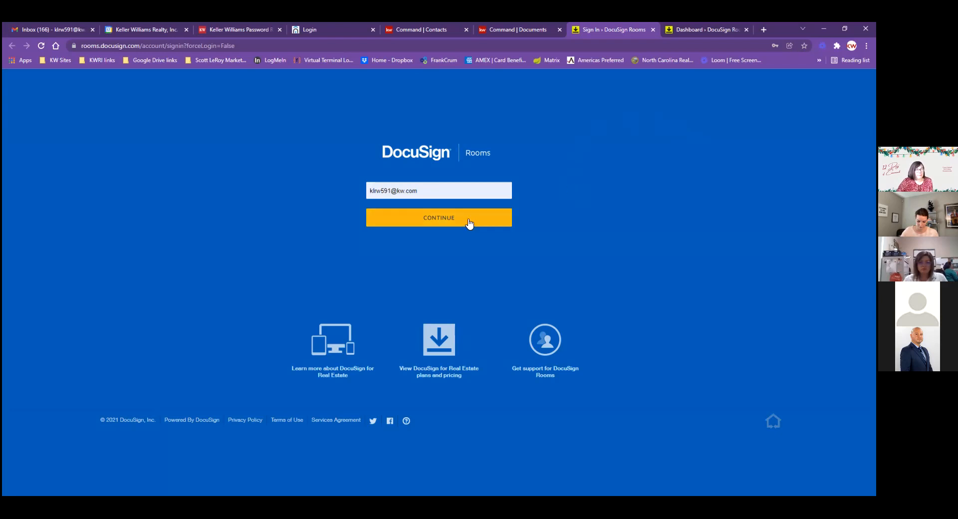
Continue signing in to DocuSign Rooms with the prefilled account e-mail
click(425, 217)
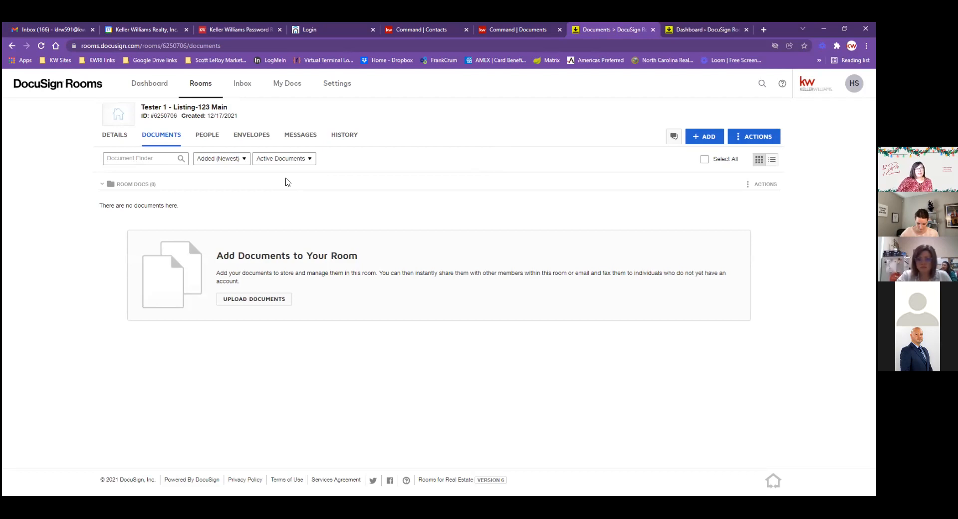
Edit the room details and set Address 1 to 123 Main ST
click(110, 141)
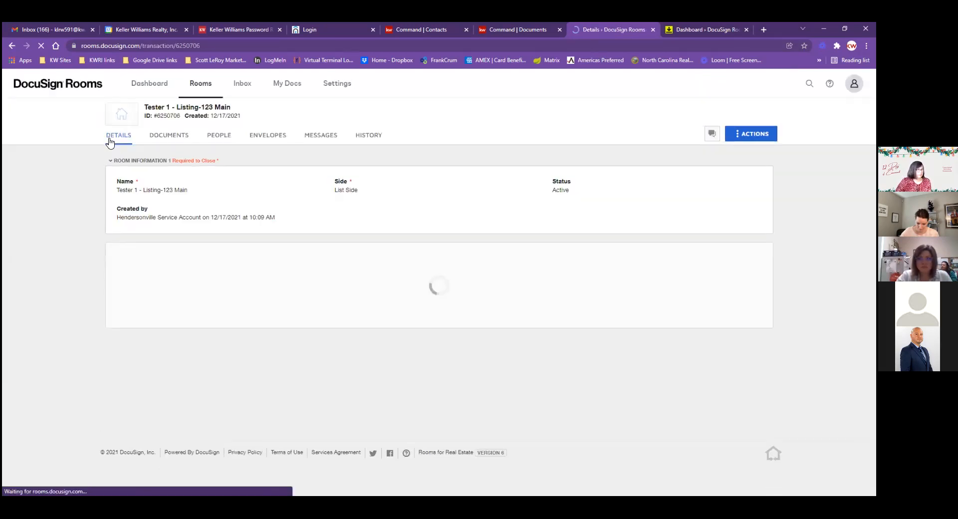
click(701, 138)
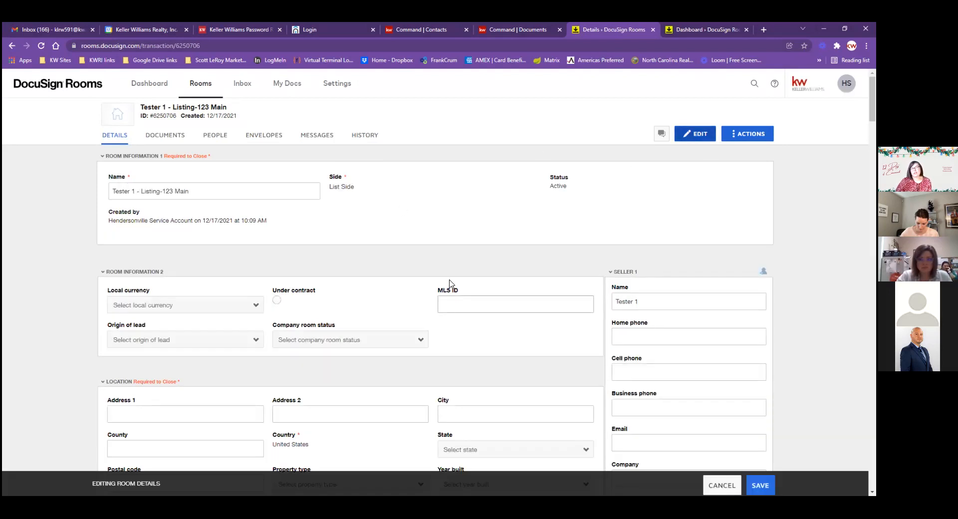
scroll(418, 276, down, 2)
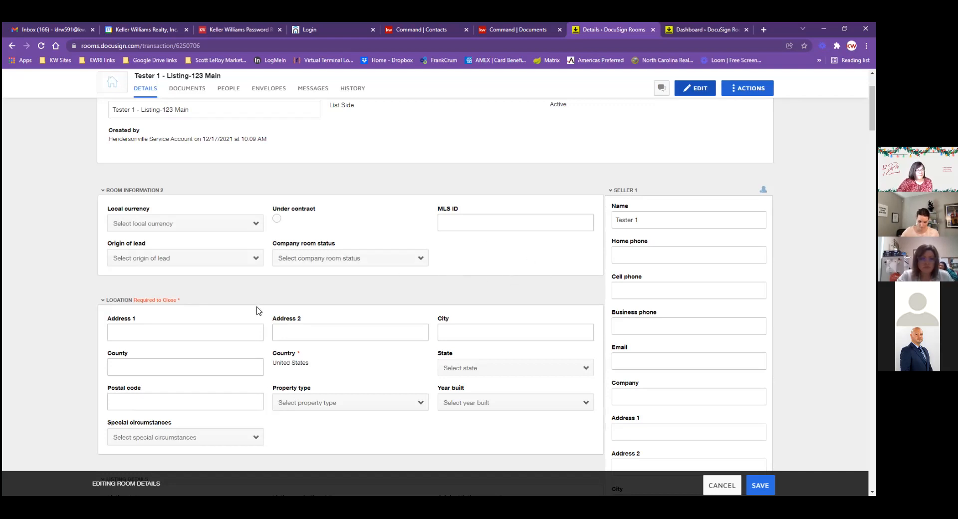
click(194, 328)
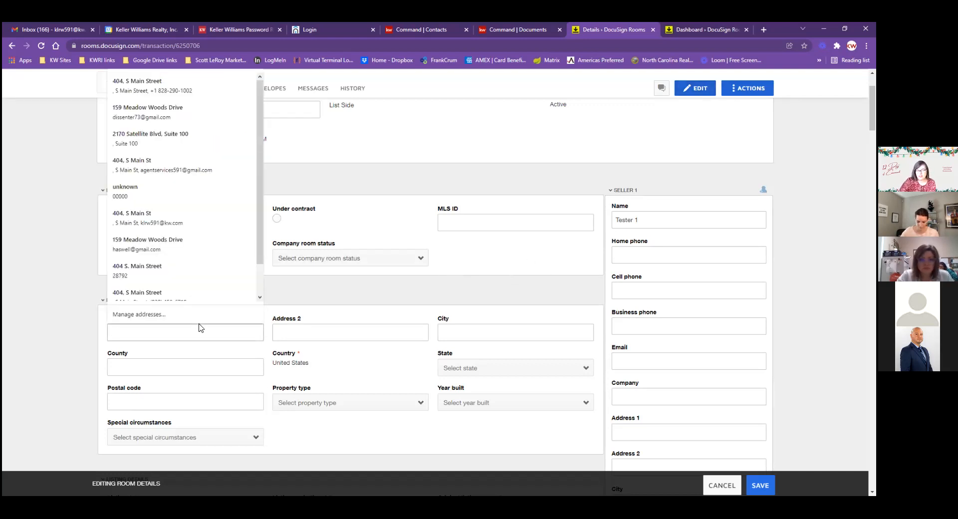
text(123 Main ST)
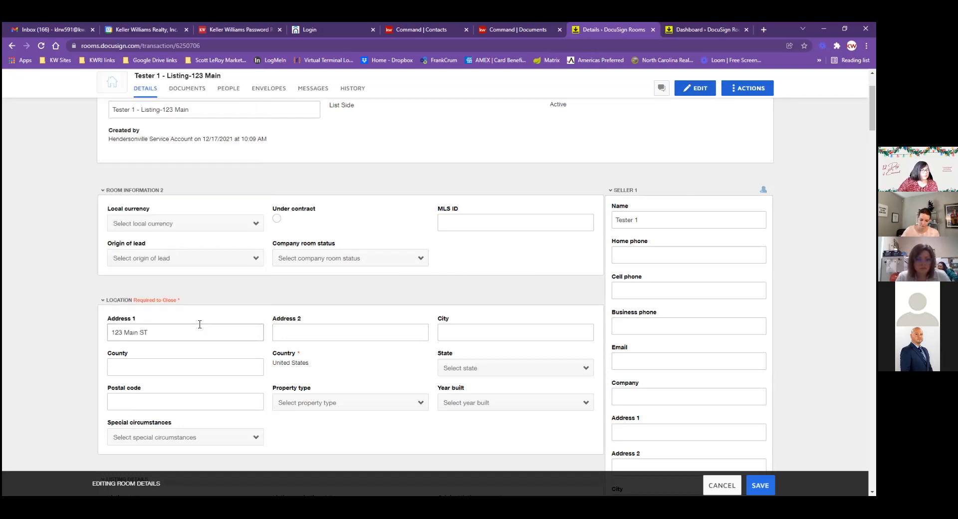
key(Tab)
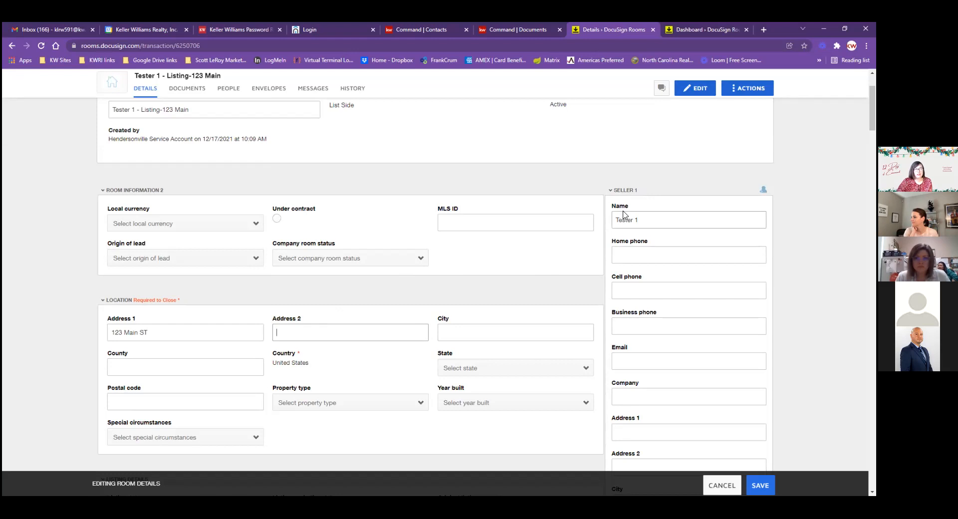
Enter Seller 1's e-mail address, then collapse the Seller 1 and Seller 2 sections
scroll(655, 220, down, 1)
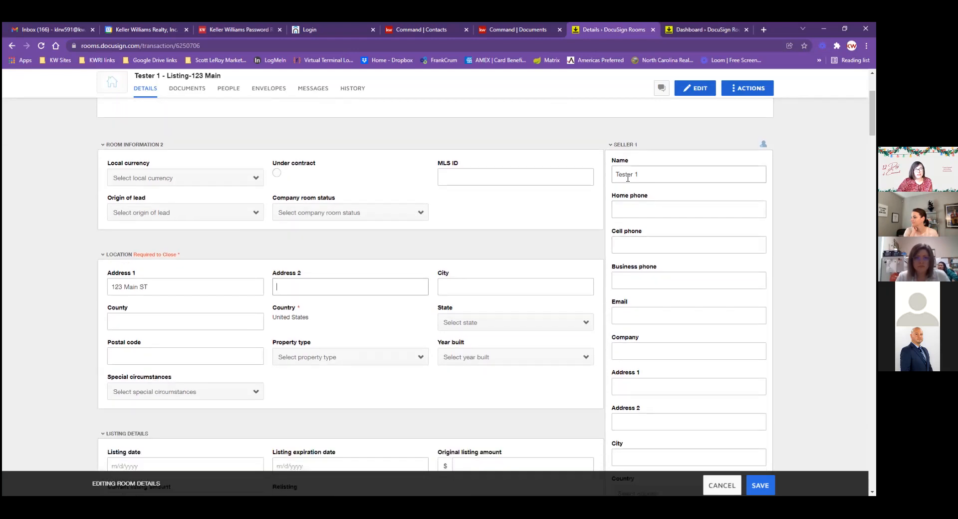
click(657, 316)
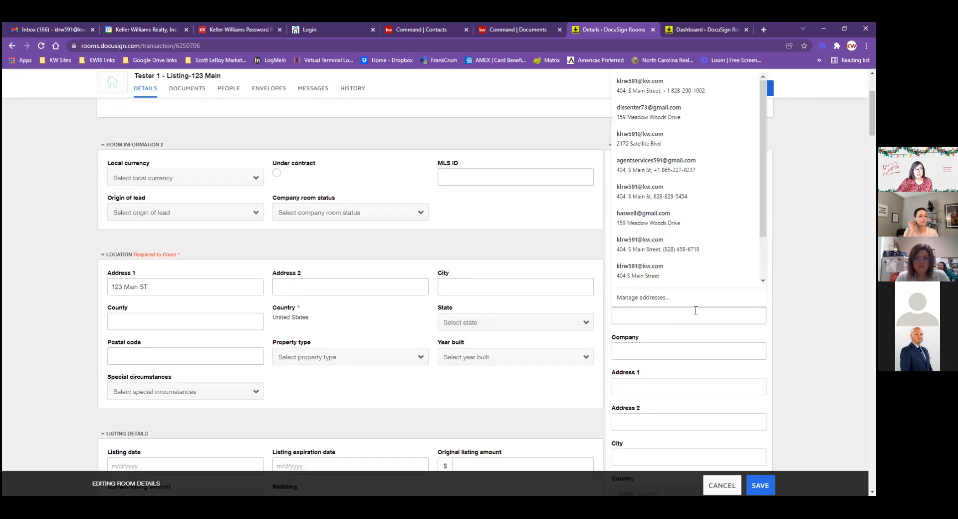
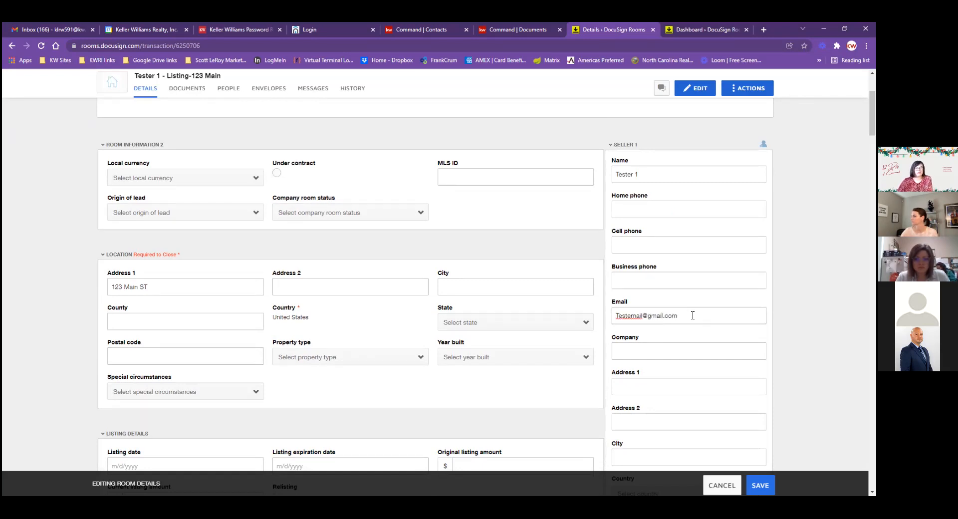
click(693, 298)
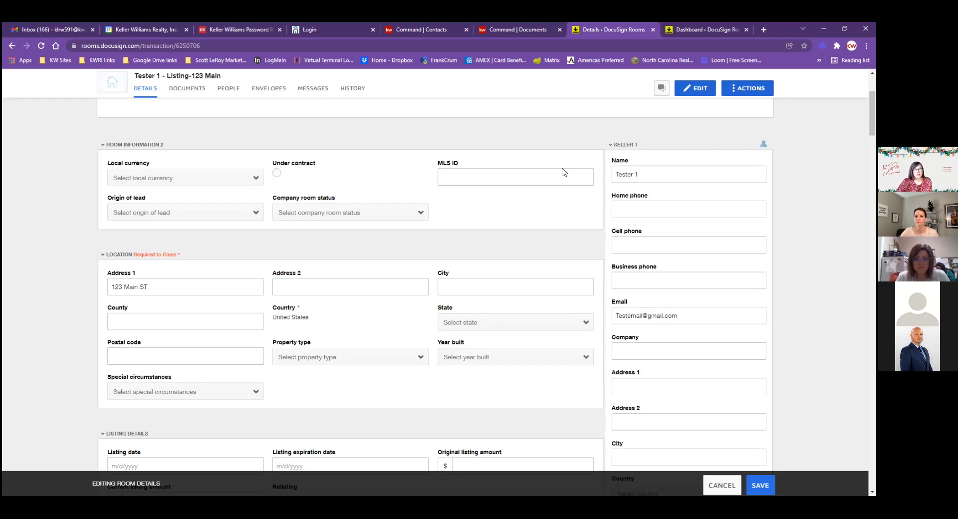
scroll(663, 259, down, 7)
scroll(663, 260, up, 8)
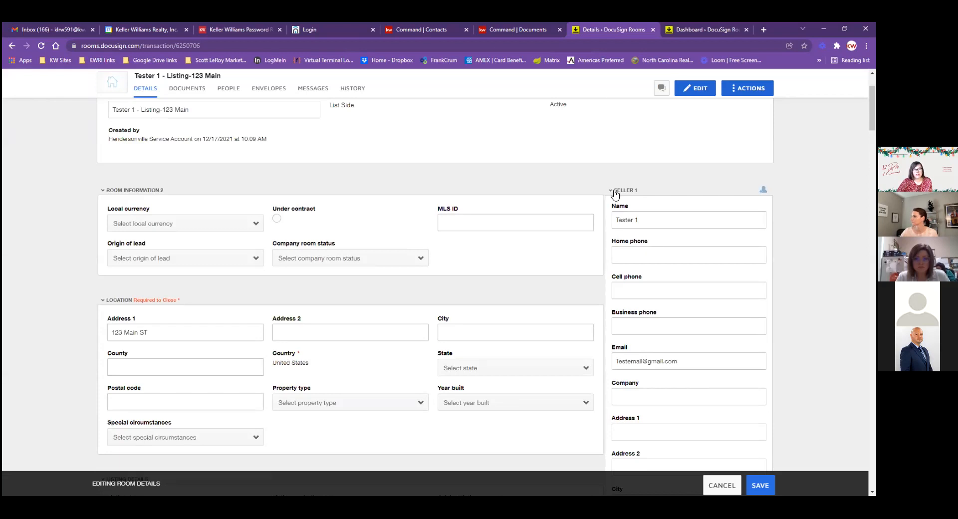
click(613, 192)
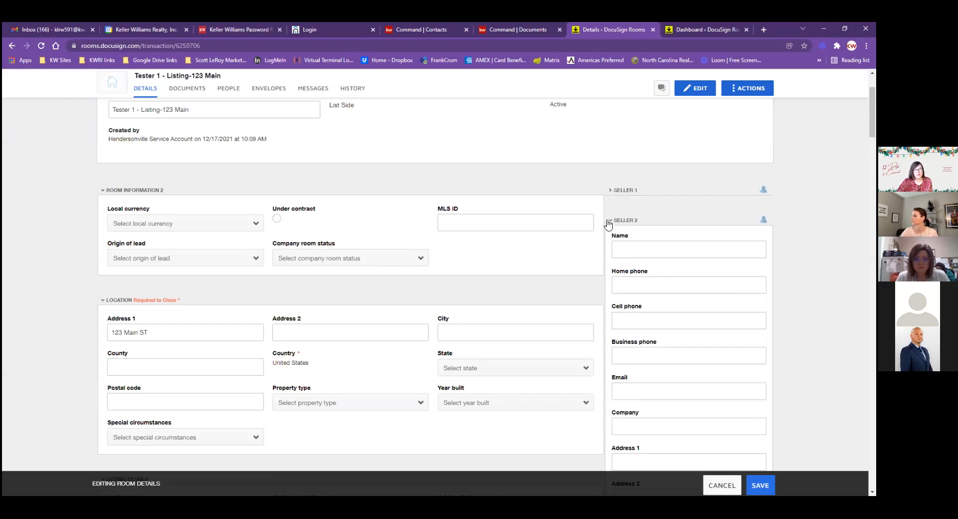
click(609, 223)
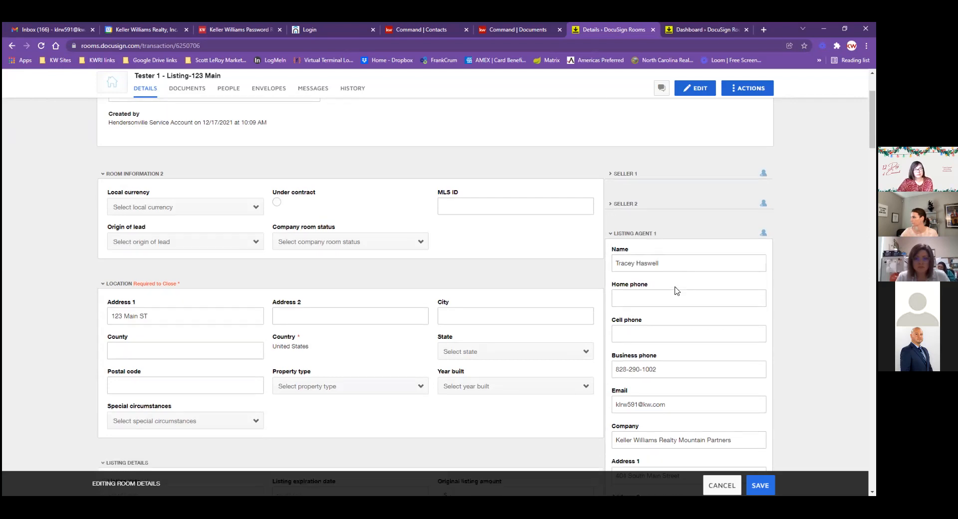
scroll(671, 288, down, 4)
scroll(676, 288, up, 5)
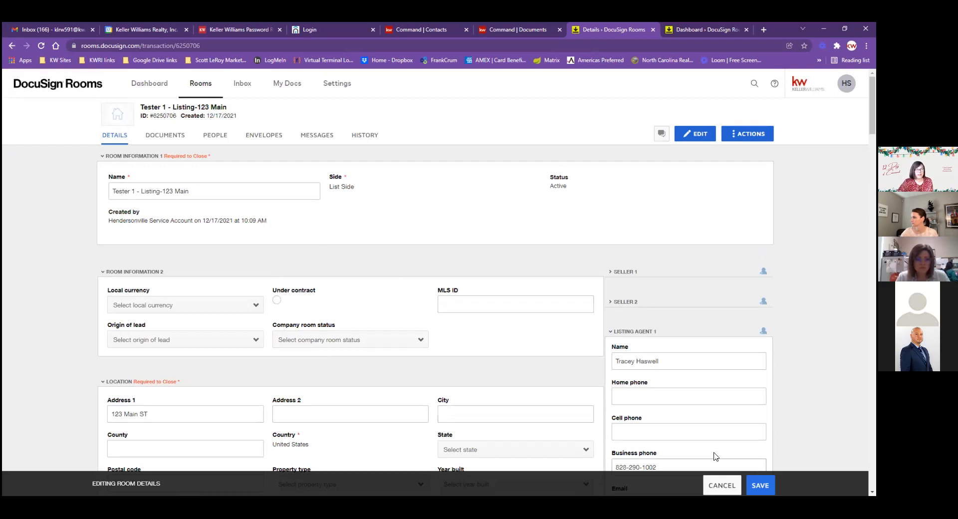
Save the room details, then bring up the + ADD document source list on Documents
click(759, 485)
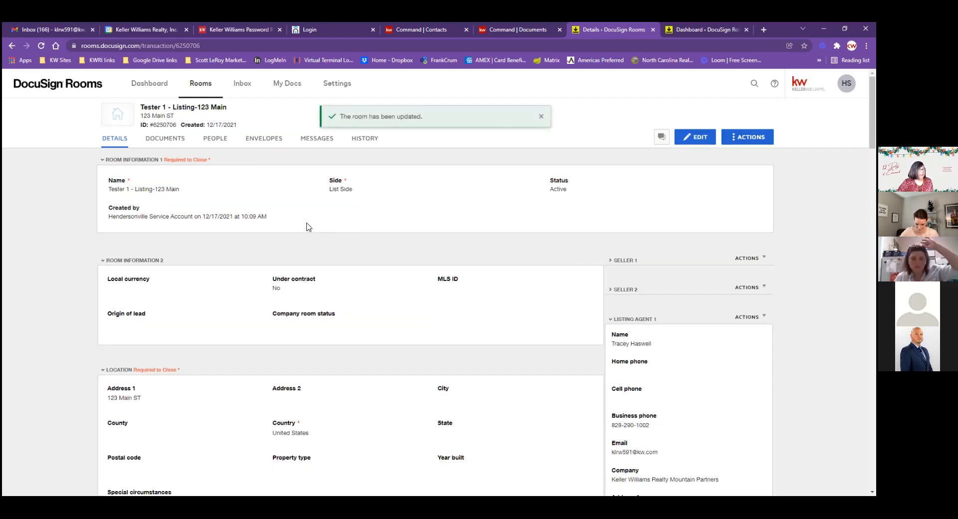
click(169, 139)
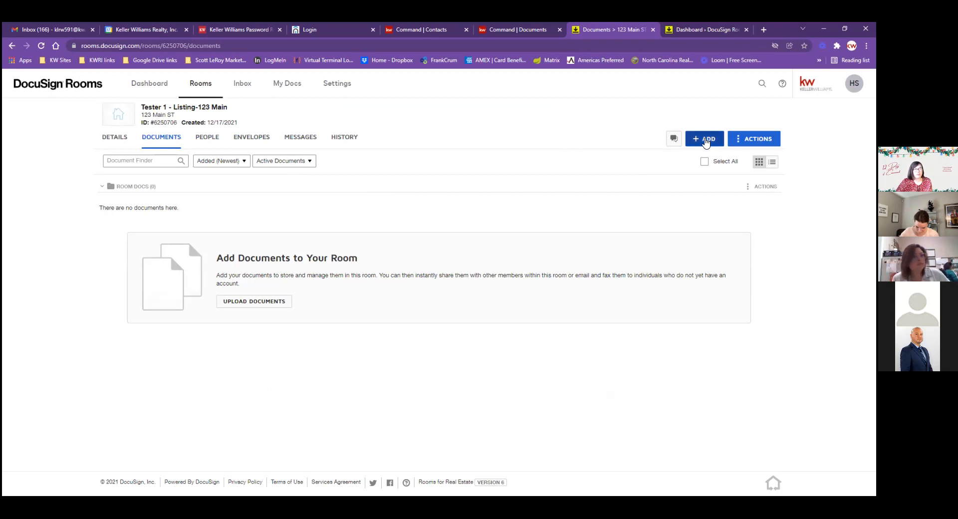
click(705, 140)
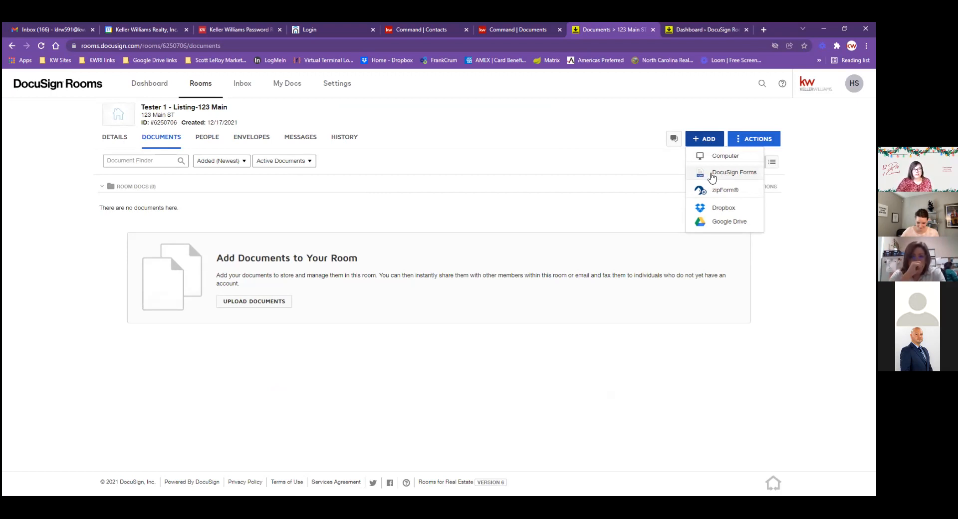
Add NCAR forms 161 Working with Real Estate Agents and 101 Exclusive Right to Sell to the room
click(723, 175)
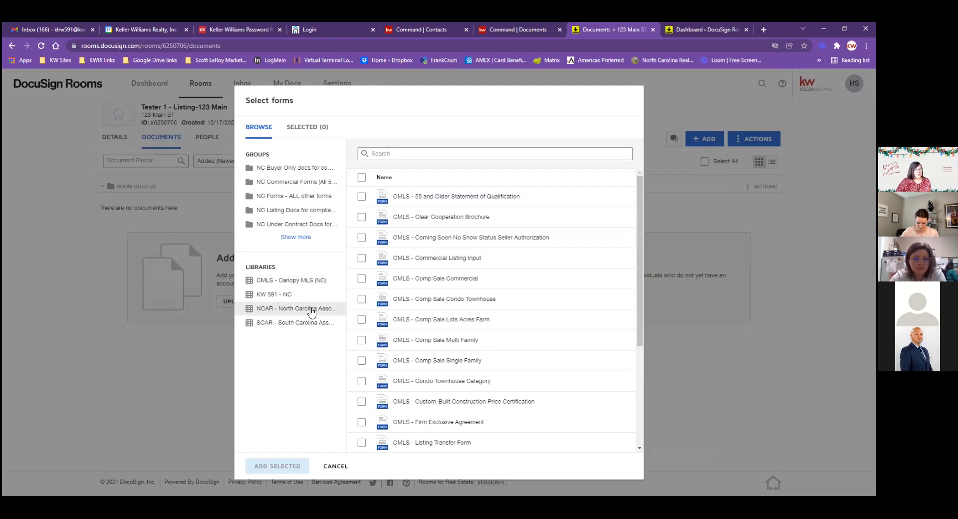
click(311, 312)
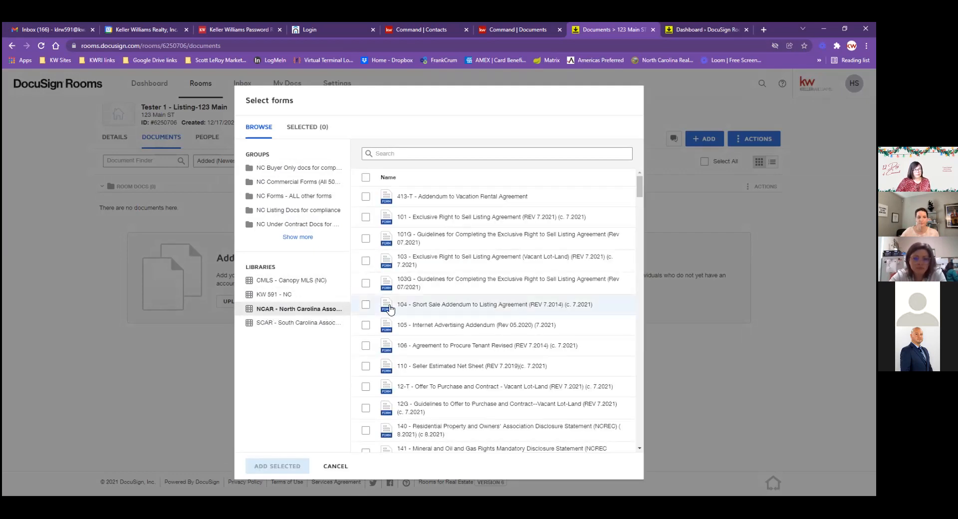
click(422, 156)
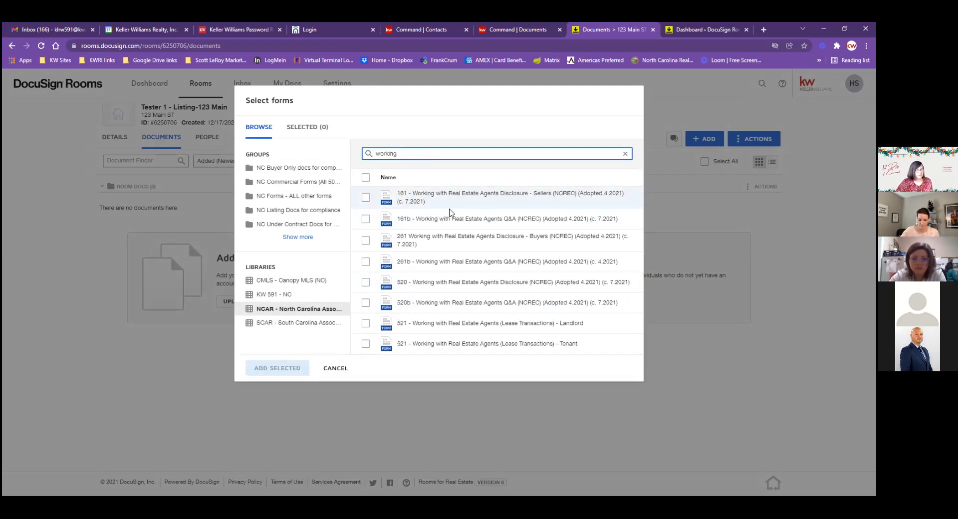
click(365, 197)
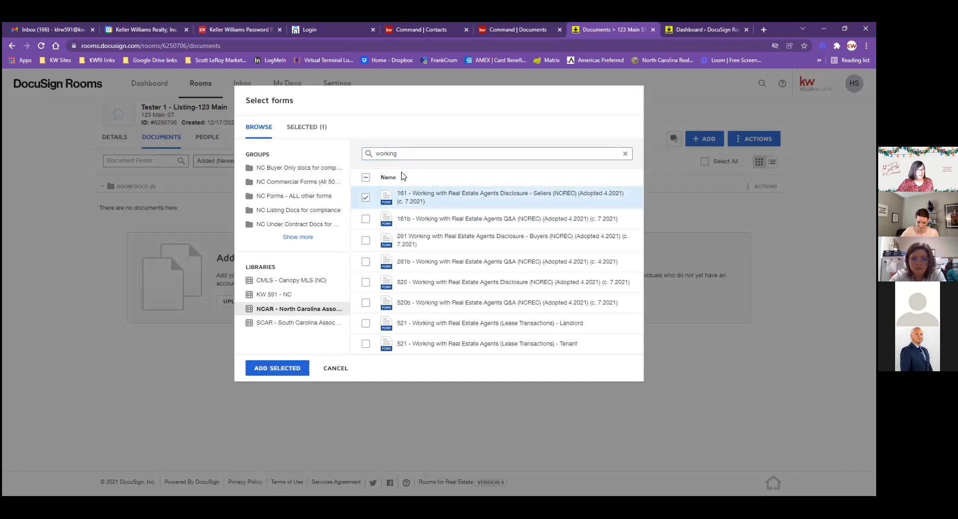
drag(407, 155, 367, 156)
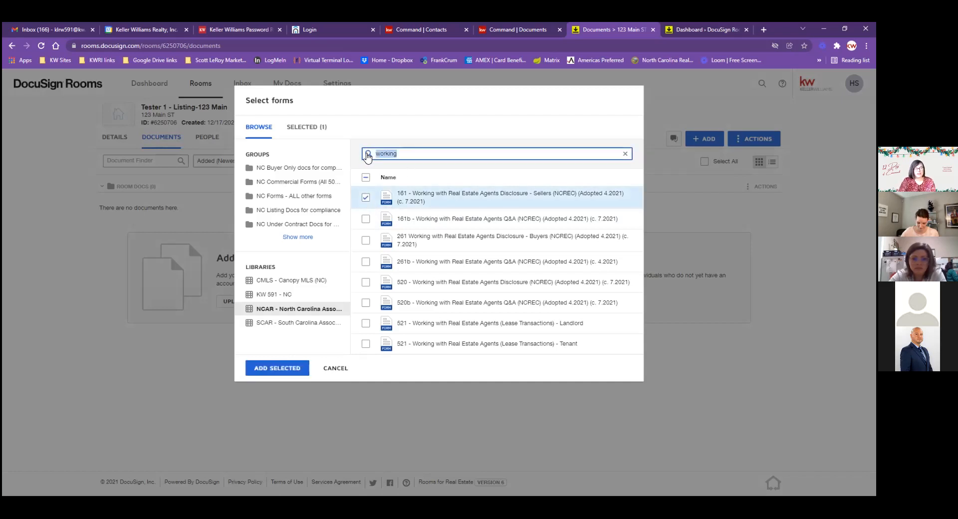
text(l)
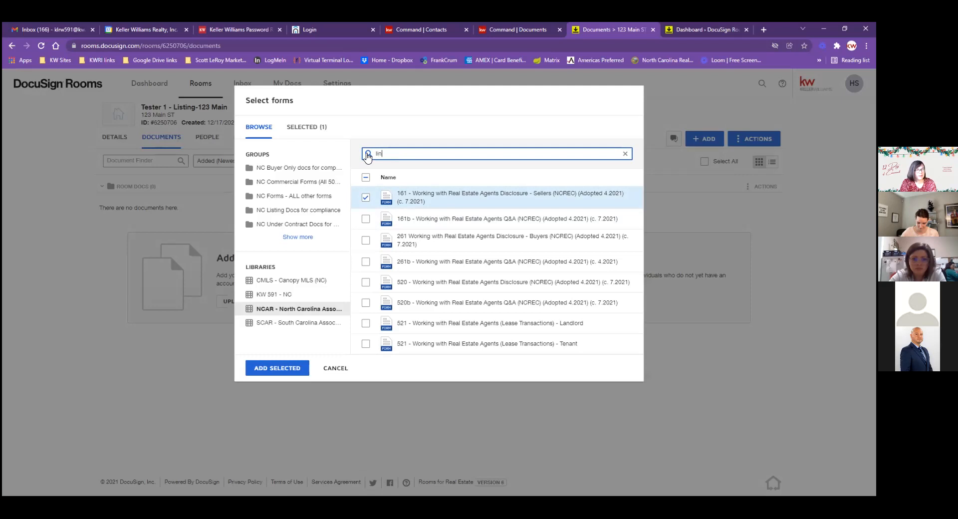
text(isting)
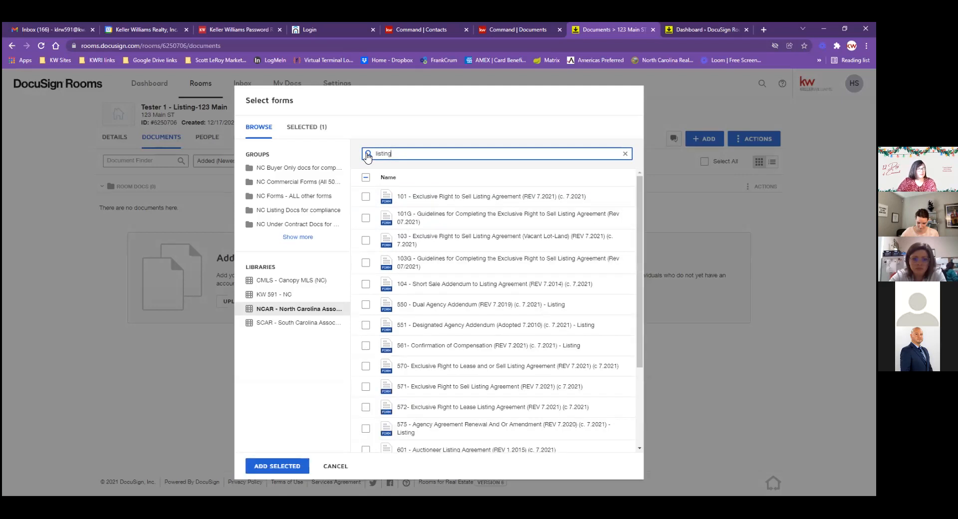
click(366, 196)
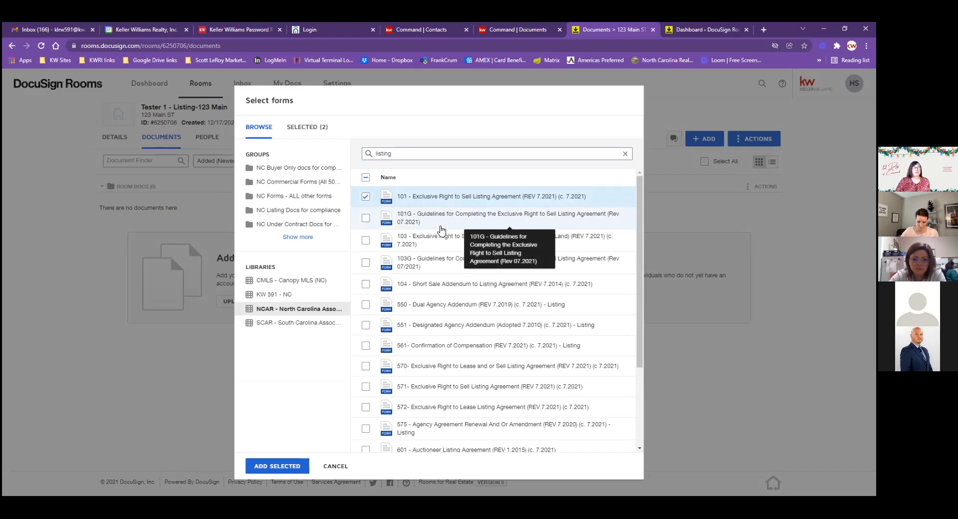
click(275, 466)
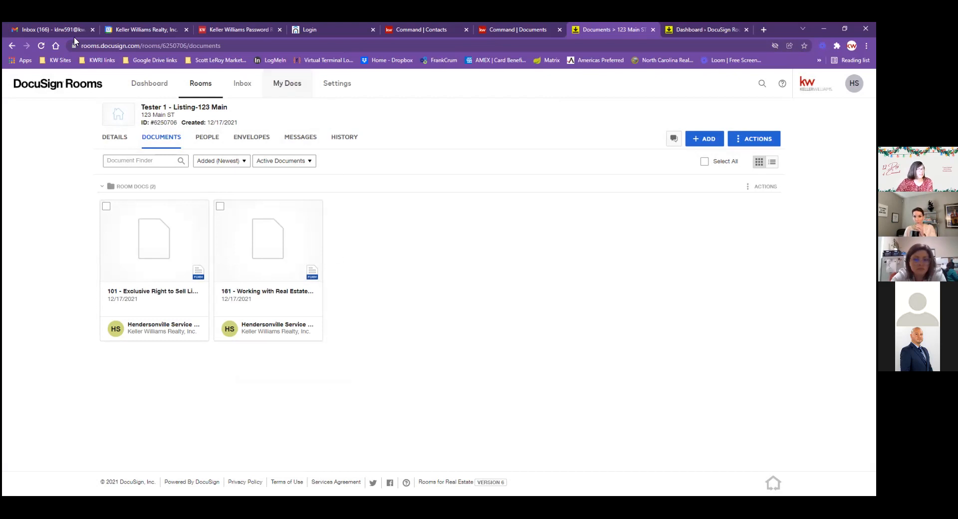
Reload the room's documents page and open the 161 Working with Real Estate Agents Disclosure card
click(40, 45)
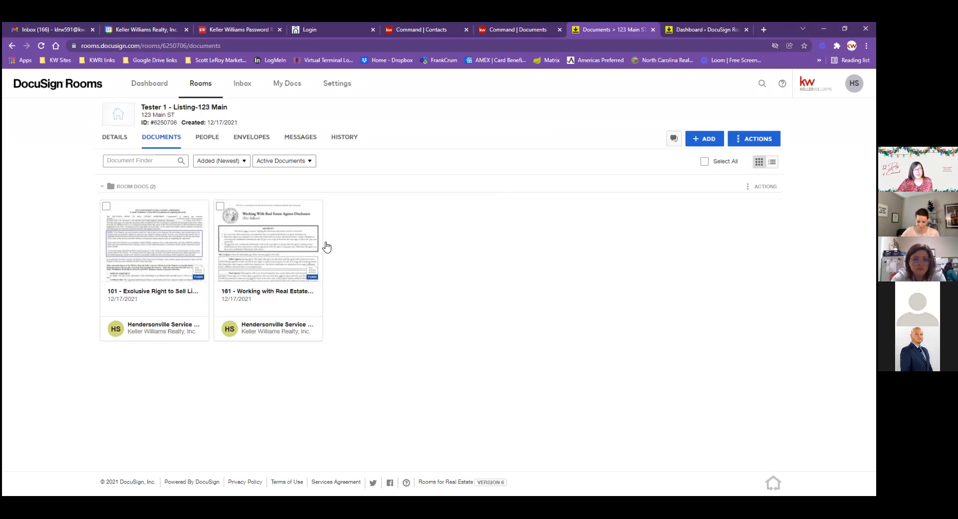
click(264, 253)
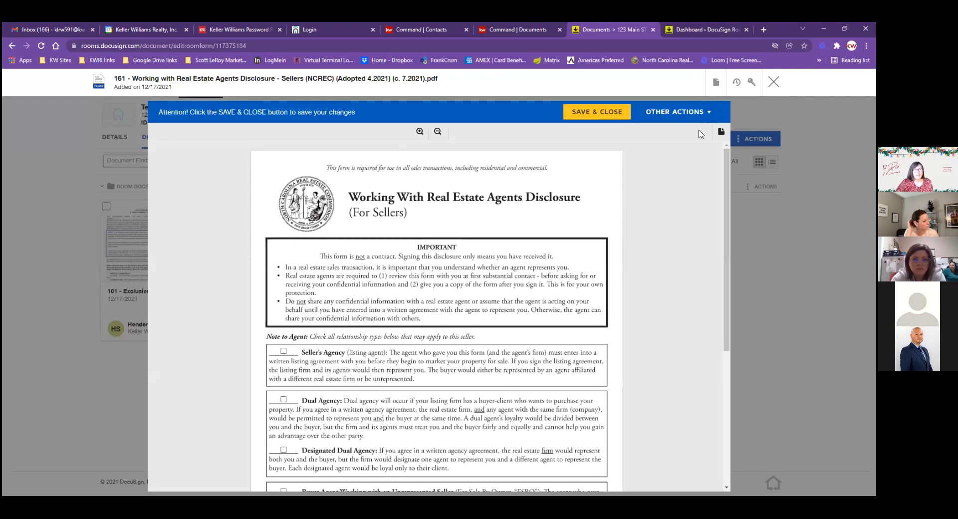
Reopen the 161 disclosure and tick the Dual Agency relationship
click(773, 82)
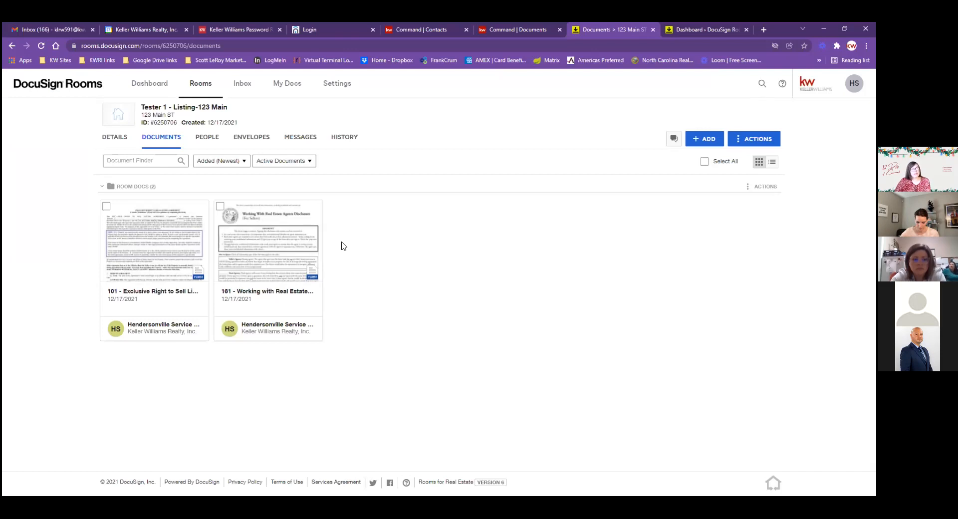
click(269, 243)
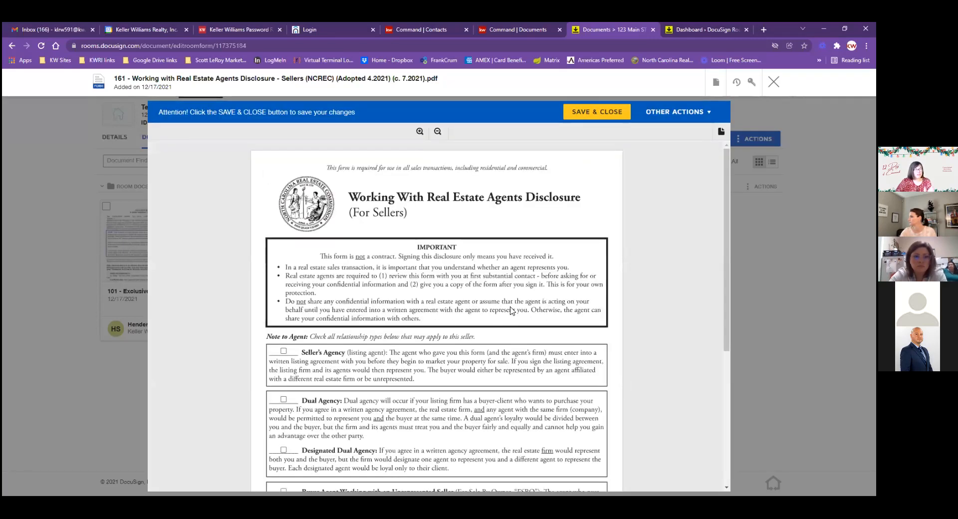
scroll(512, 311, down, 2)
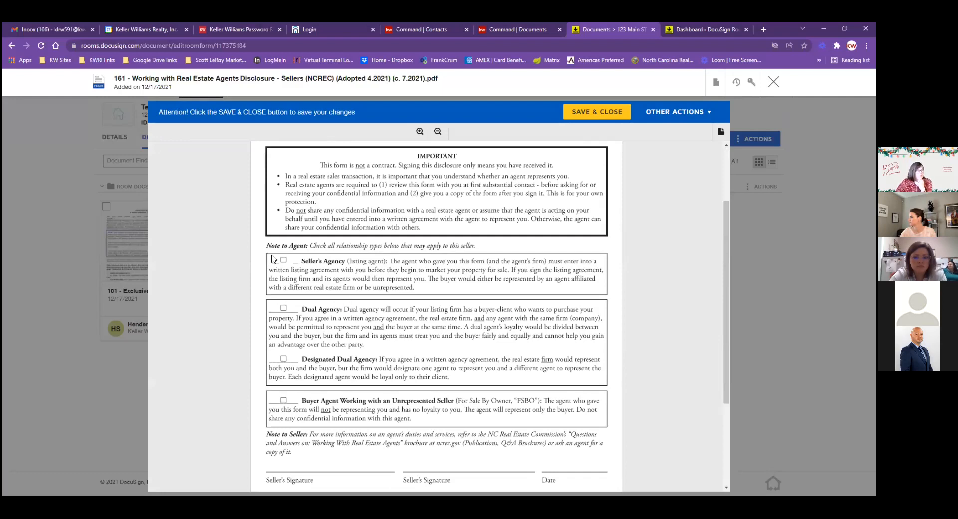
click(283, 309)
scroll(452, 332, down, 2)
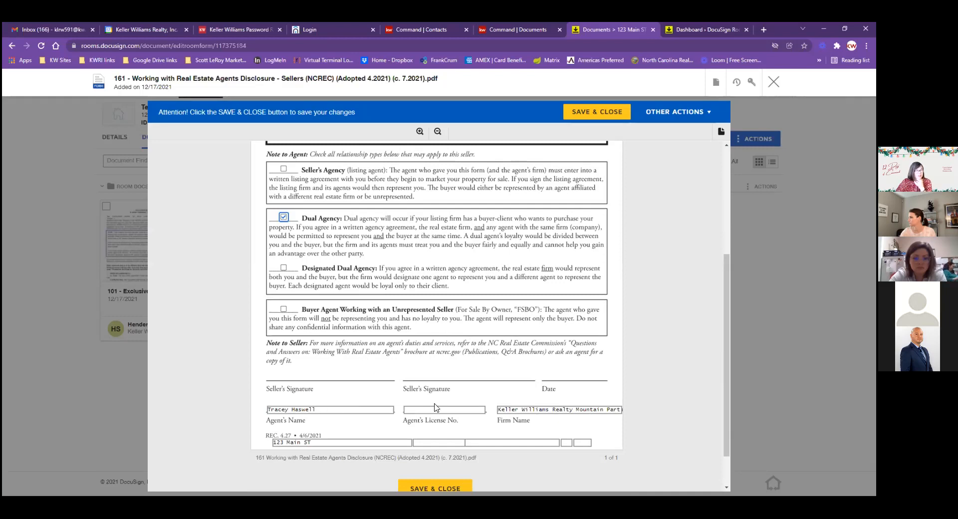
scroll(530, 420, down, 1)
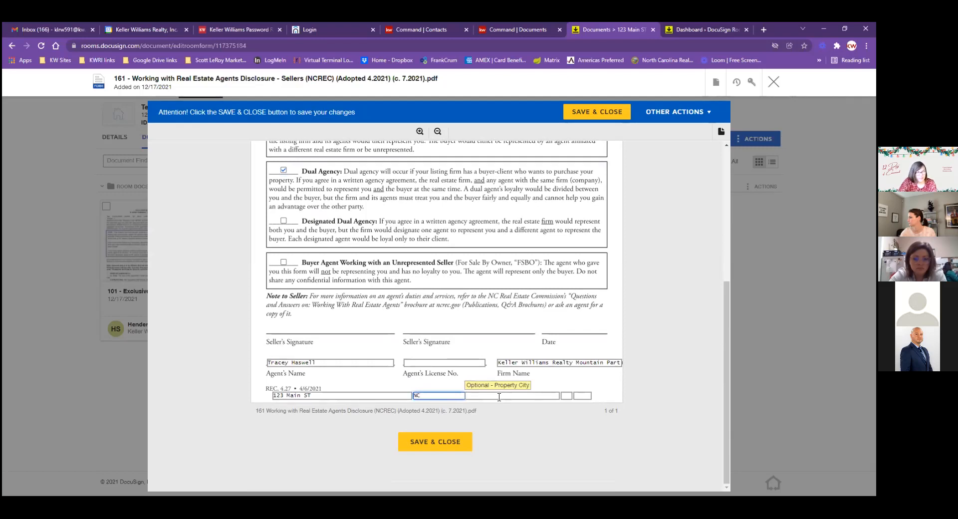
Fill the property address as Hendersonville, NC 28792, then save and close the disclosure
double_click(440, 395)
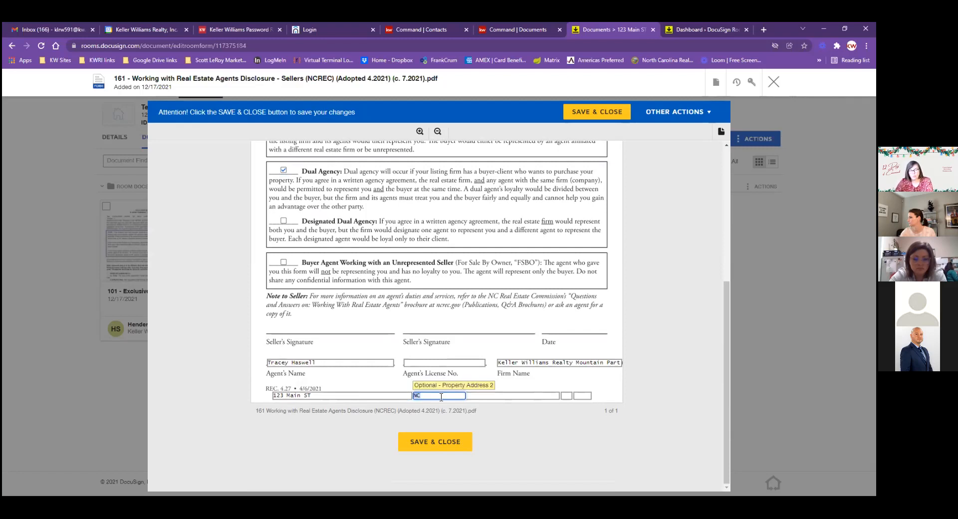
click(482, 396)
text(Hendersonville)
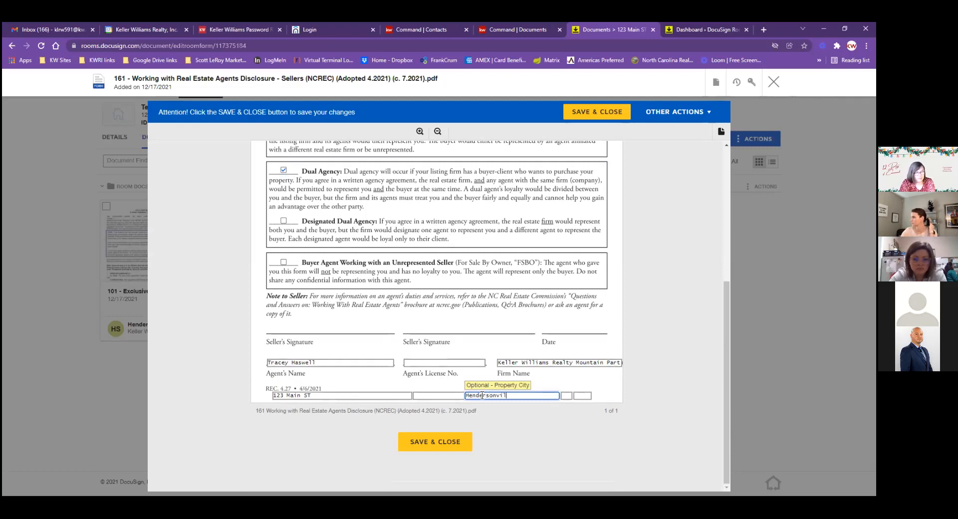
key(Tab)
text(NC)
key(Tab)
text(28792)
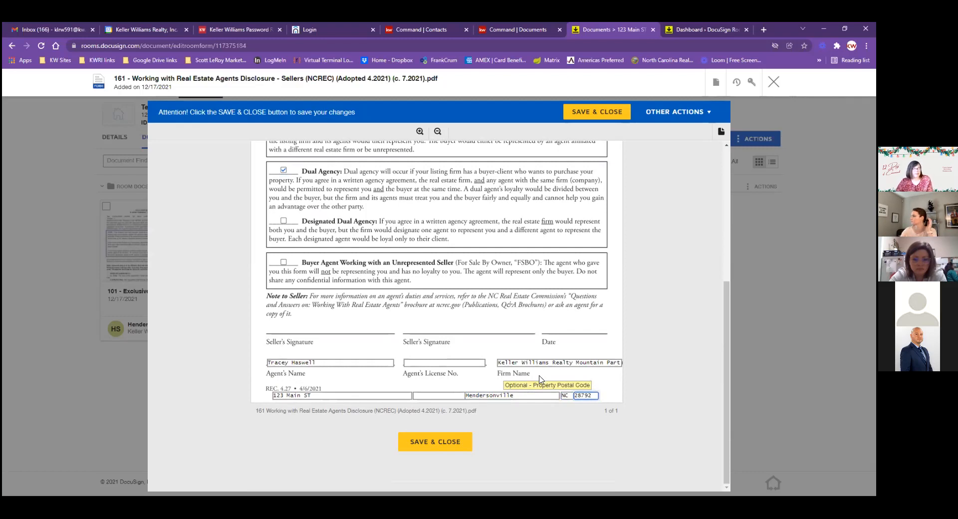
click(613, 342)
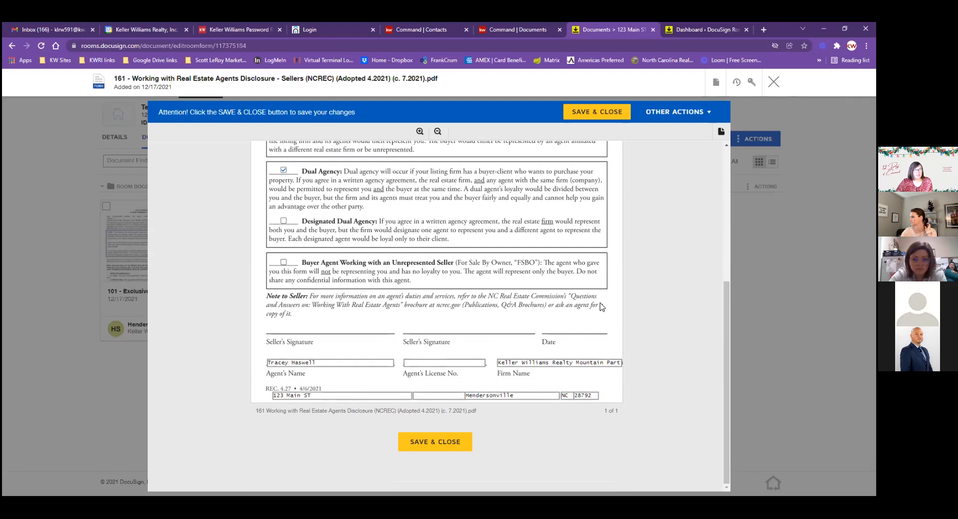
scroll(601, 306, up, 5)
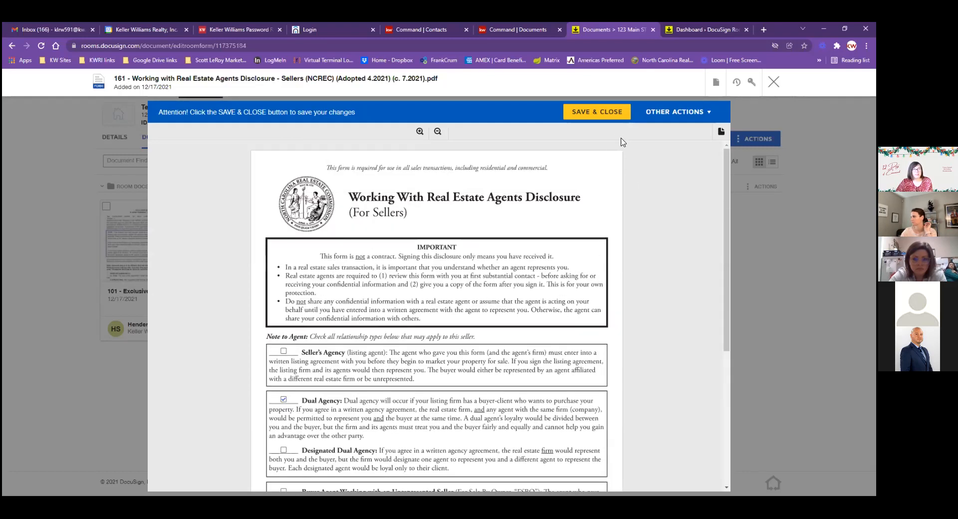
click(614, 110)
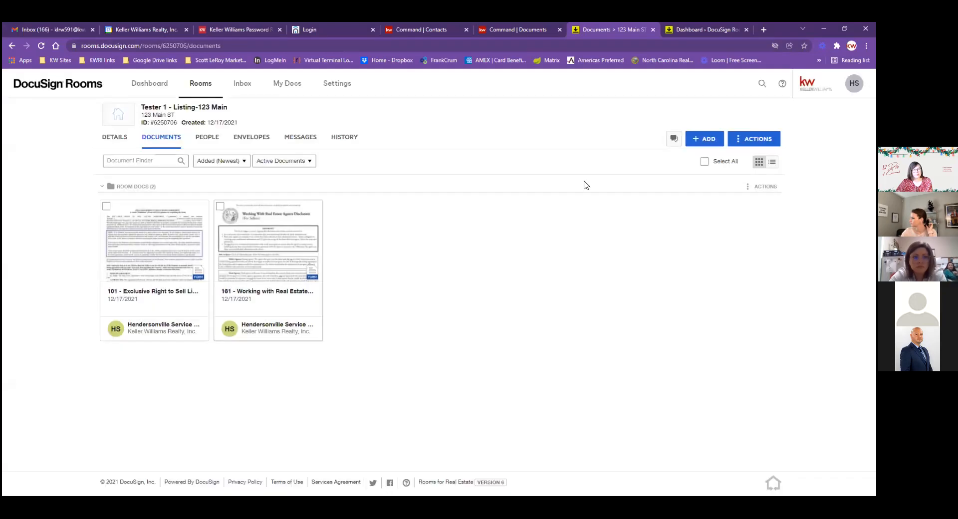
Open the 101 listing agreement card, which is prefilled with Tester 1 and the firm name
click(167, 246)
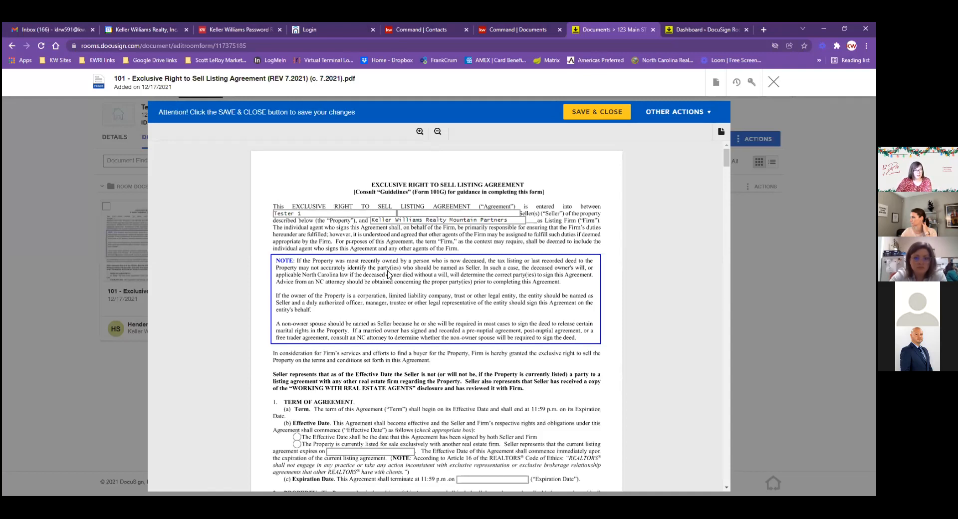
Make the agreement effective when both Seller and Firm sign, expiring 12/31/2021
click(417, 214)
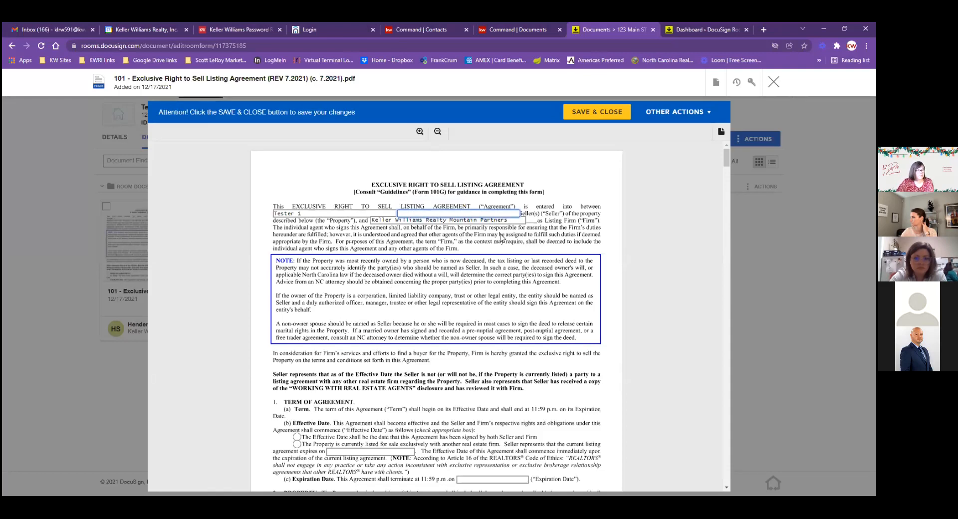
scroll(504, 234, down, 2)
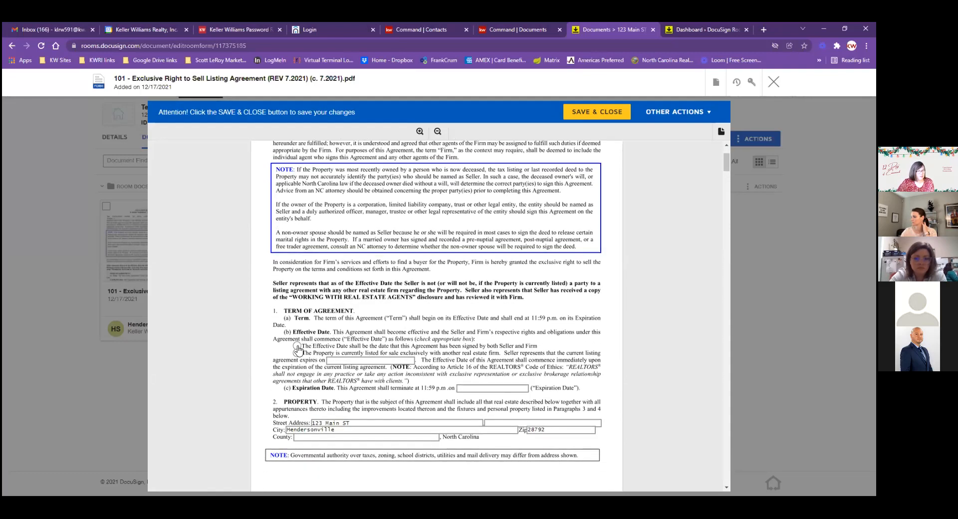
click(297, 345)
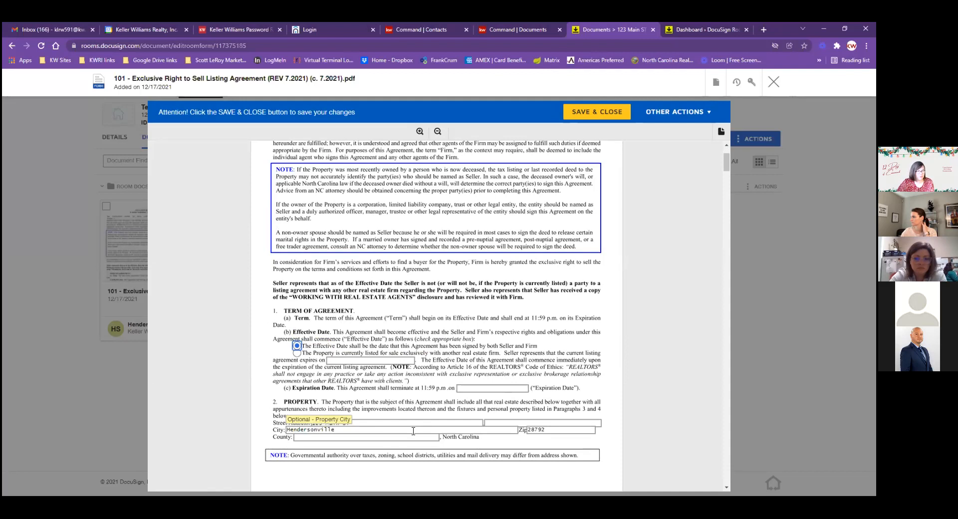
scroll(633, 375, down, 2)
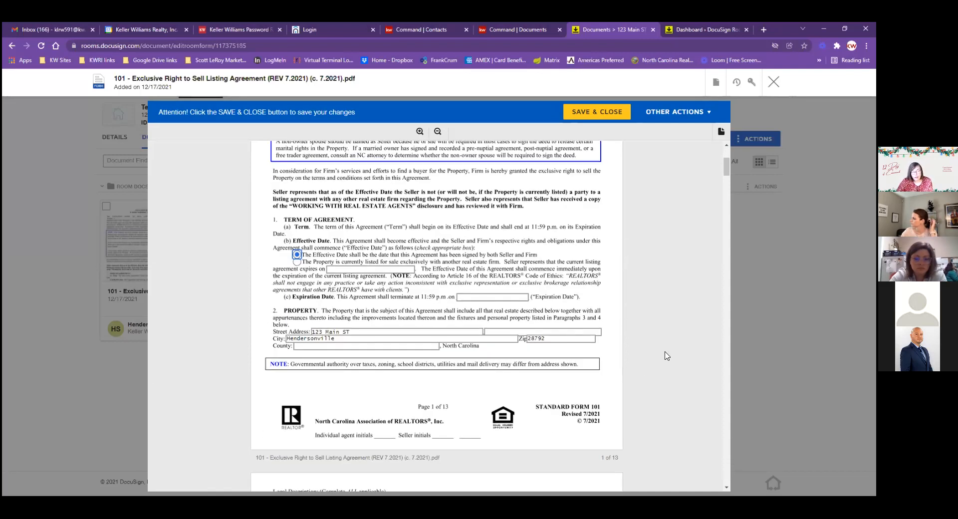
click(483, 297)
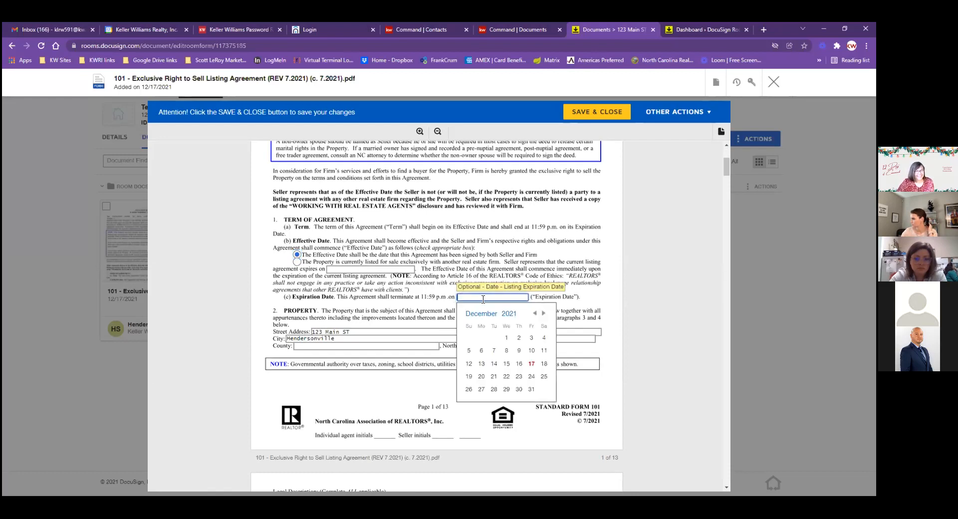
click(530, 389)
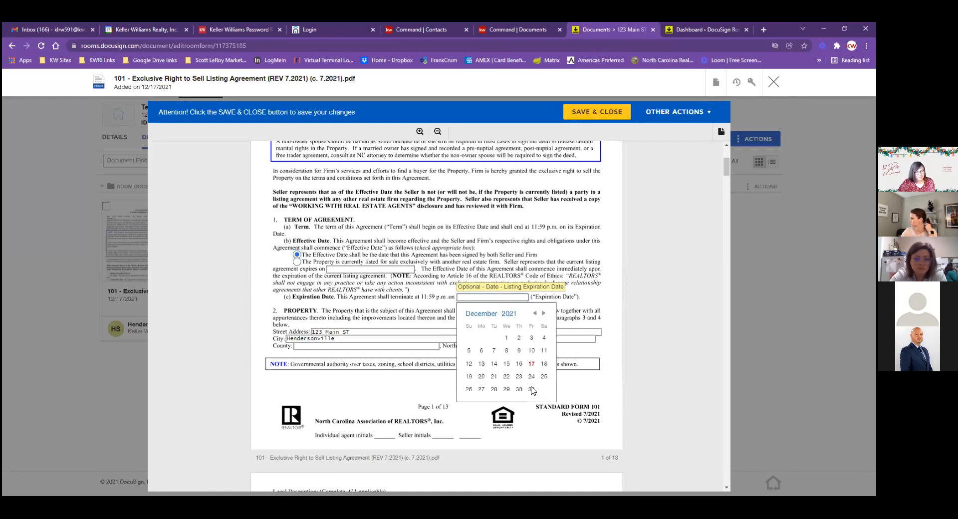
scroll(650, 298, up, 4)
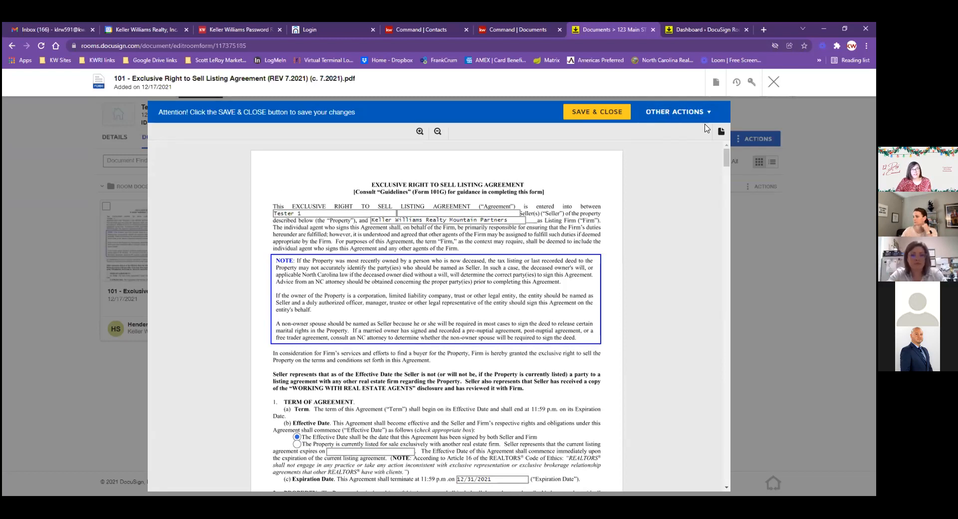
Review the Document Actions menu, then save and close the 101 listing agreement
click(716, 85)
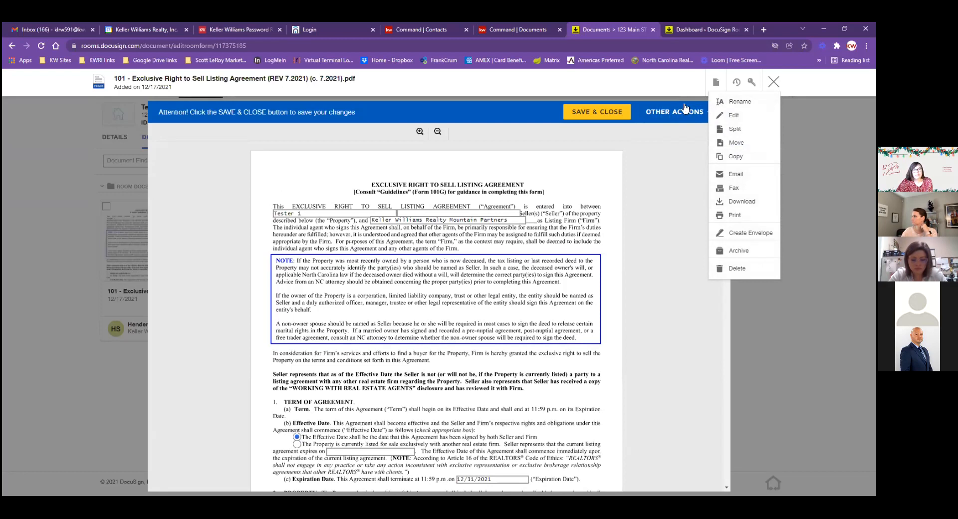
click(601, 111)
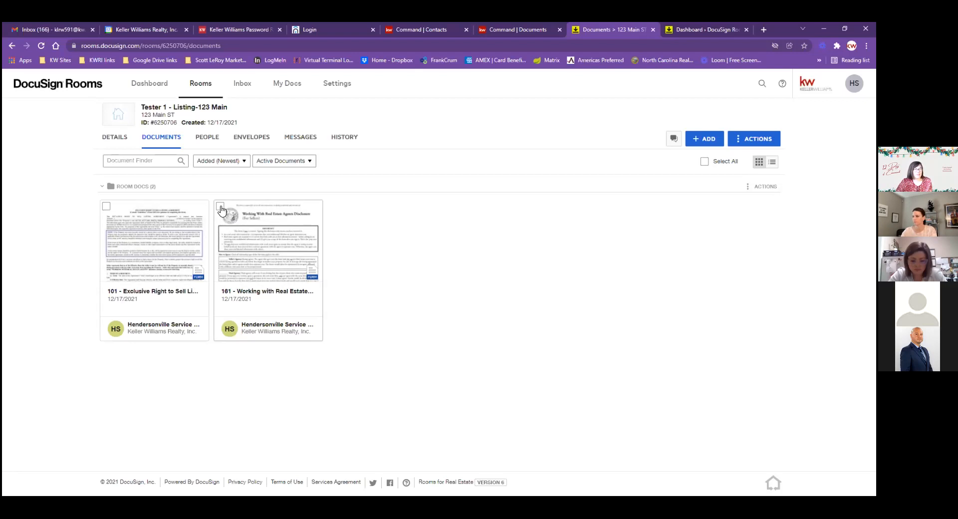
Select the 161 and 101 document cards and create an envelope from them
click(221, 210)
click(106, 207)
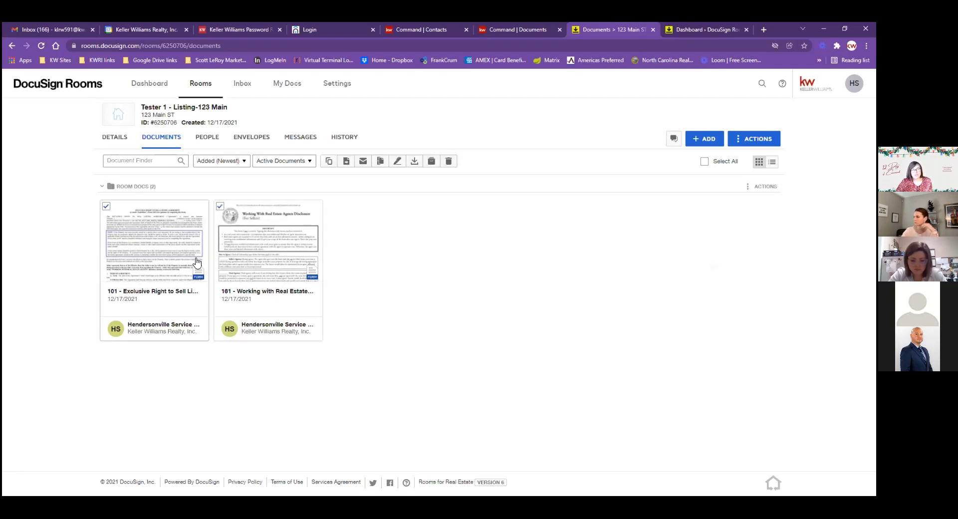
click(399, 168)
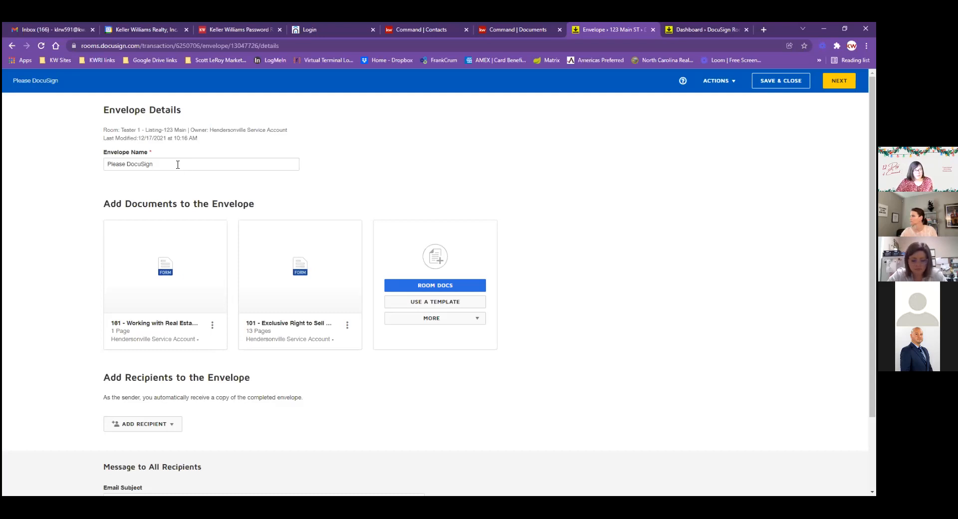
Name the envelope 'Please DocuSign-test' and list the 101 form's Pre-Tagged Roles as recipients
click(174, 165)
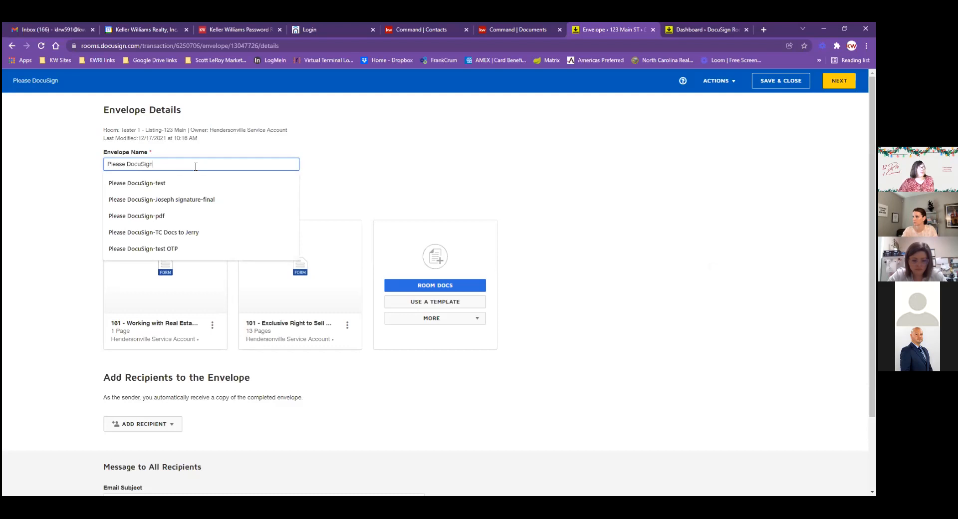
click(188, 183)
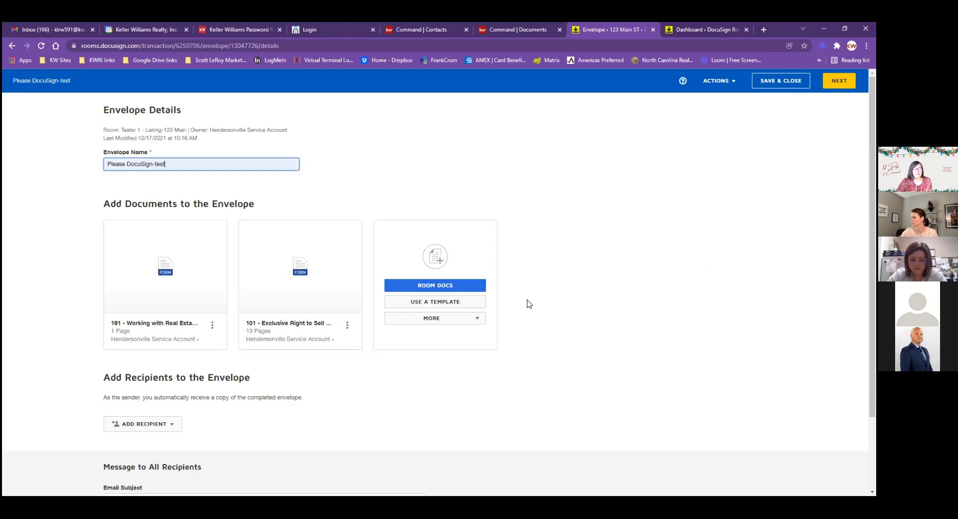
scroll(534, 331, down, 3)
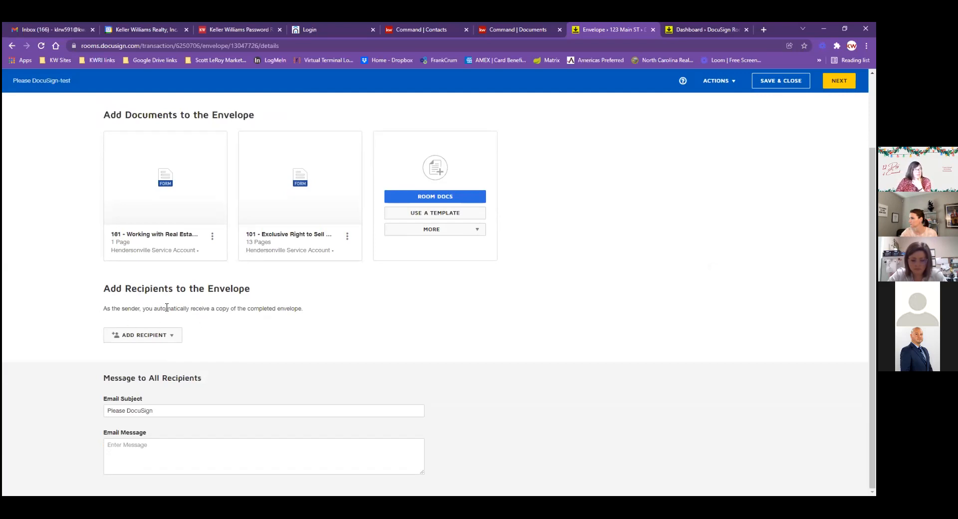
click(168, 336)
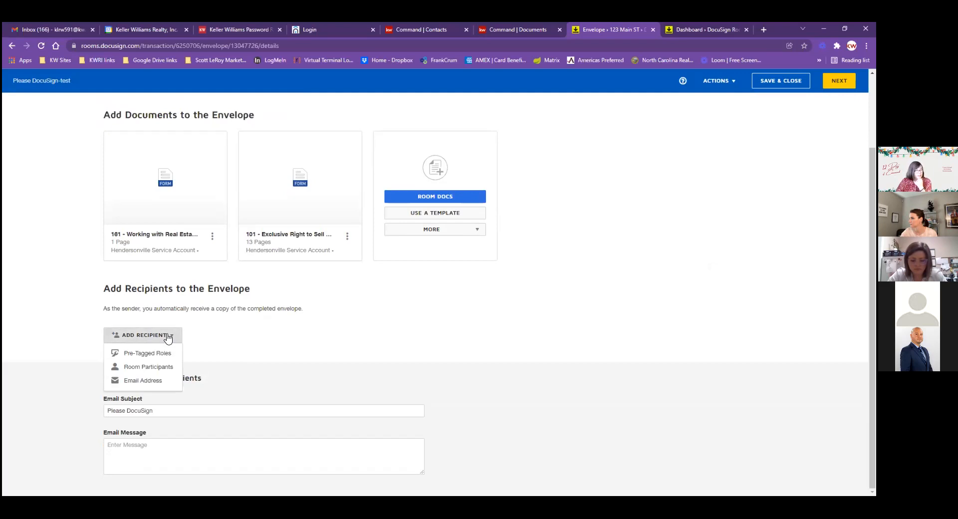
click(152, 357)
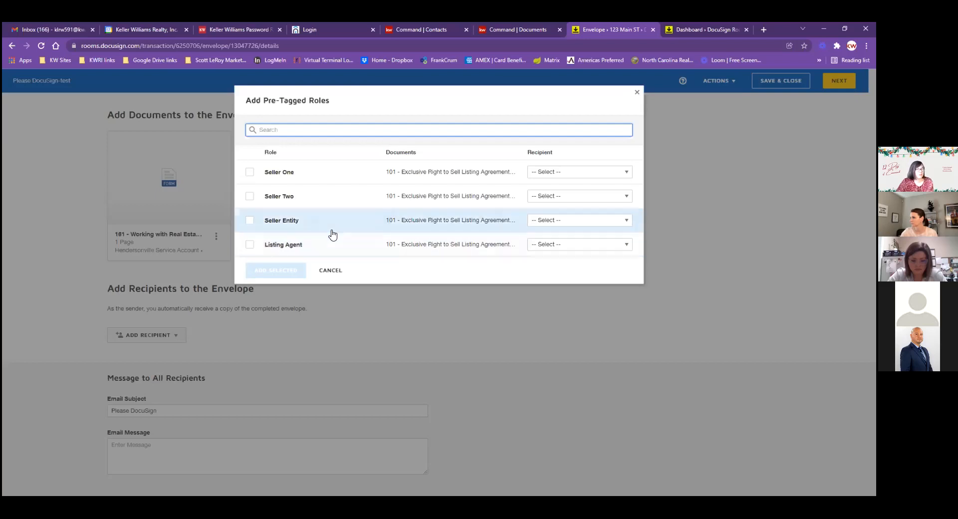
Add Seller One as the test seller contact and Listing Agent as the listing agent
click(250, 174)
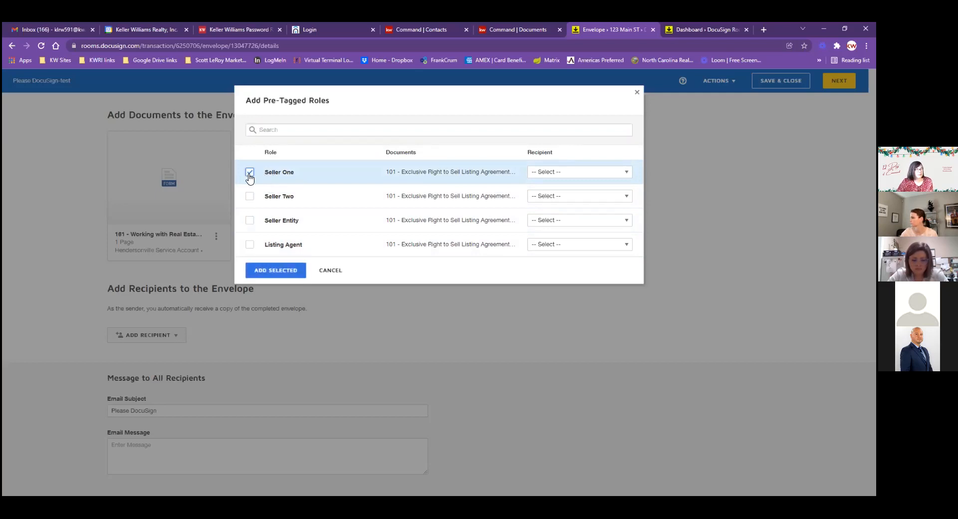
click(249, 244)
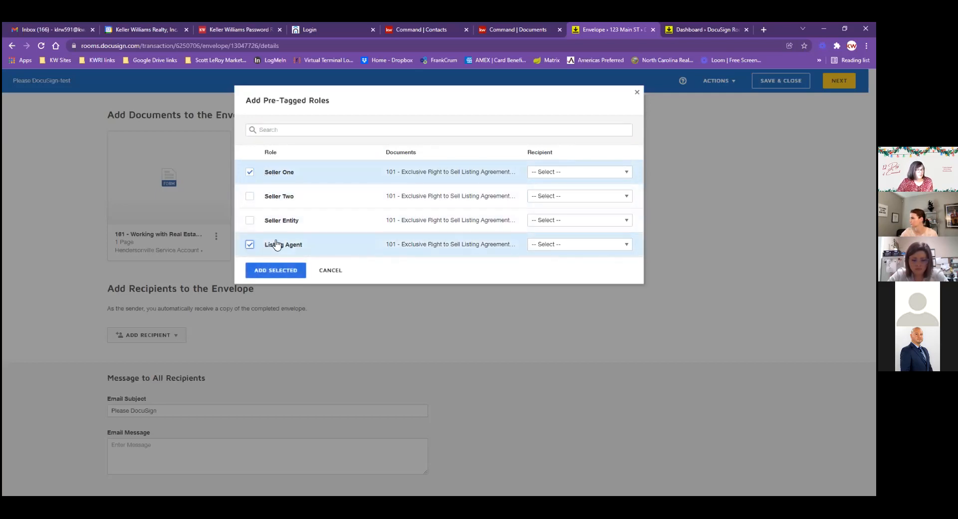
click(564, 173)
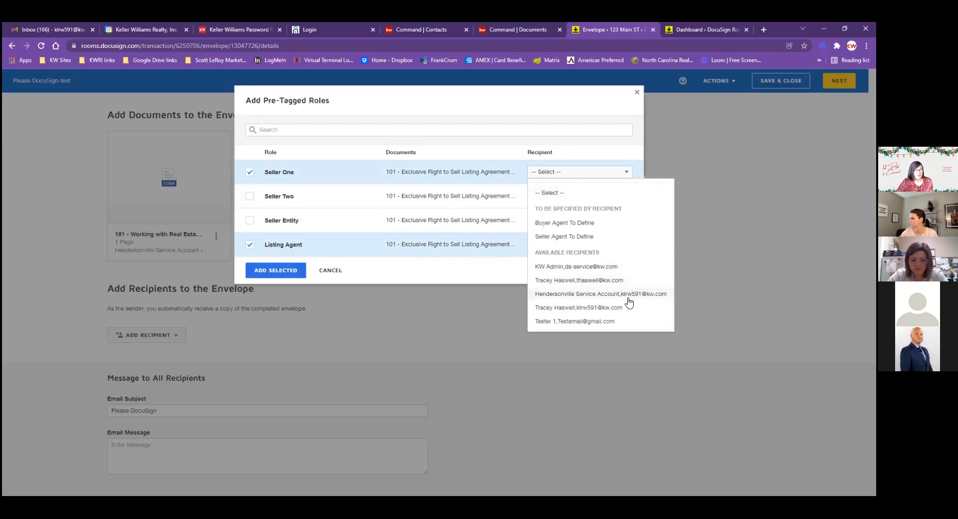
click(611, 322)
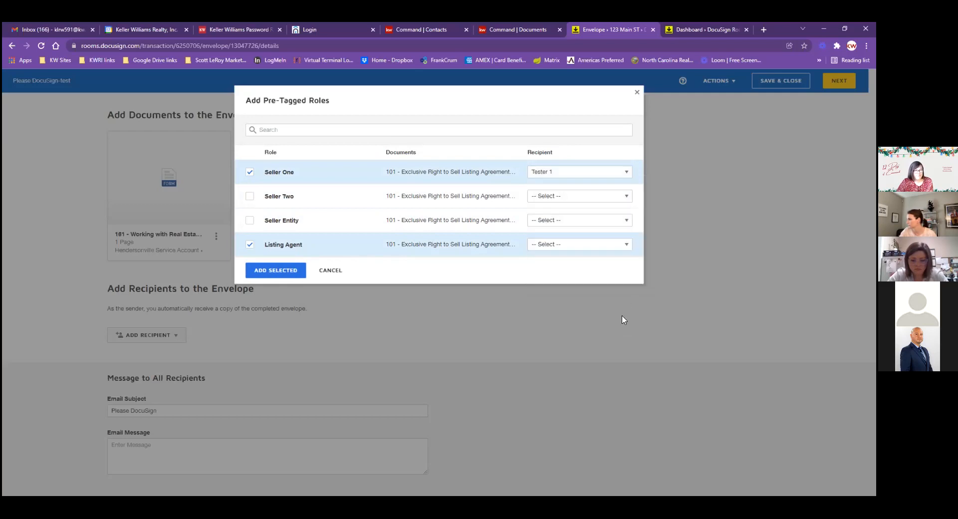
click(566, 244)
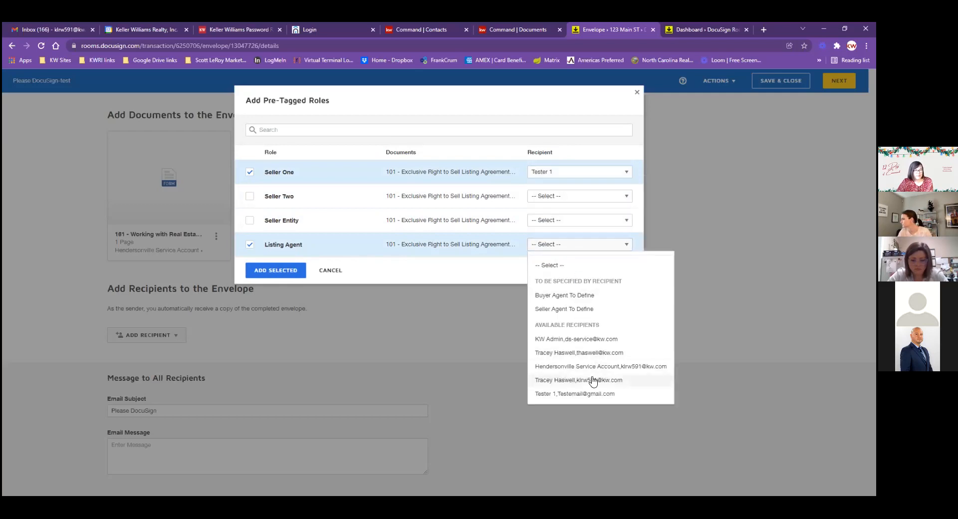
click(584, 353)
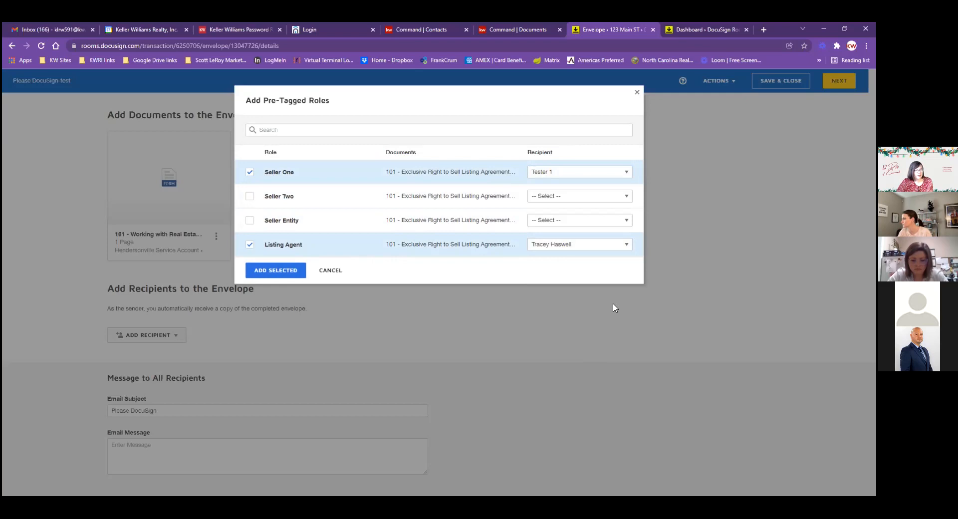
click(281, 272)
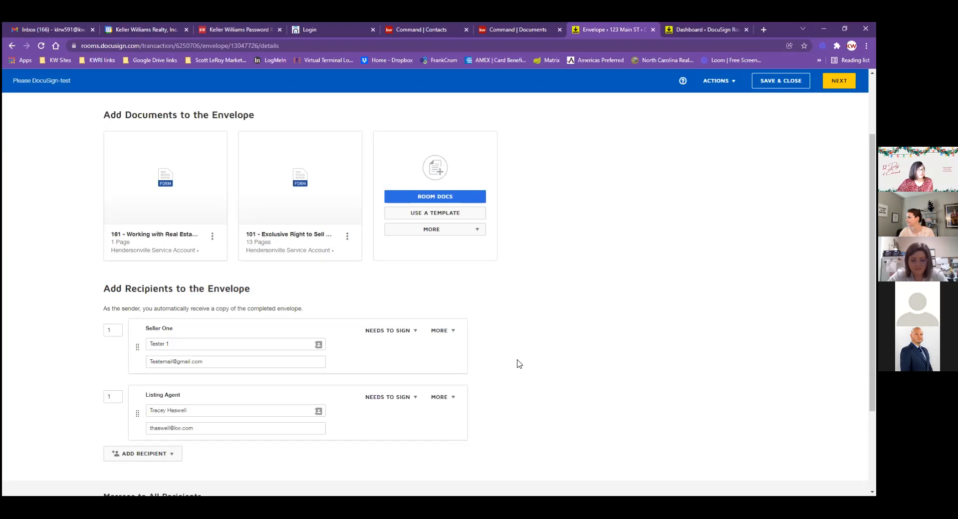
scroll(518, 364, down, 1)
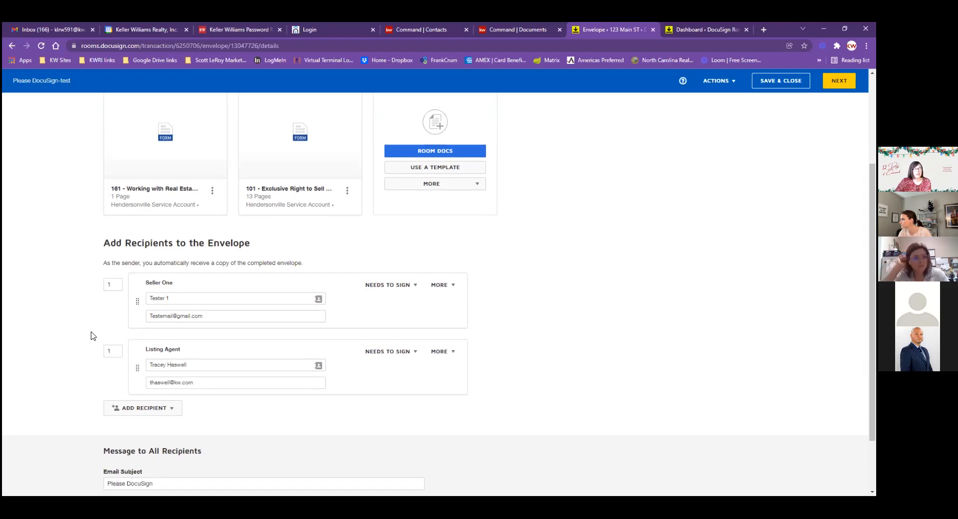
click(109, 350)
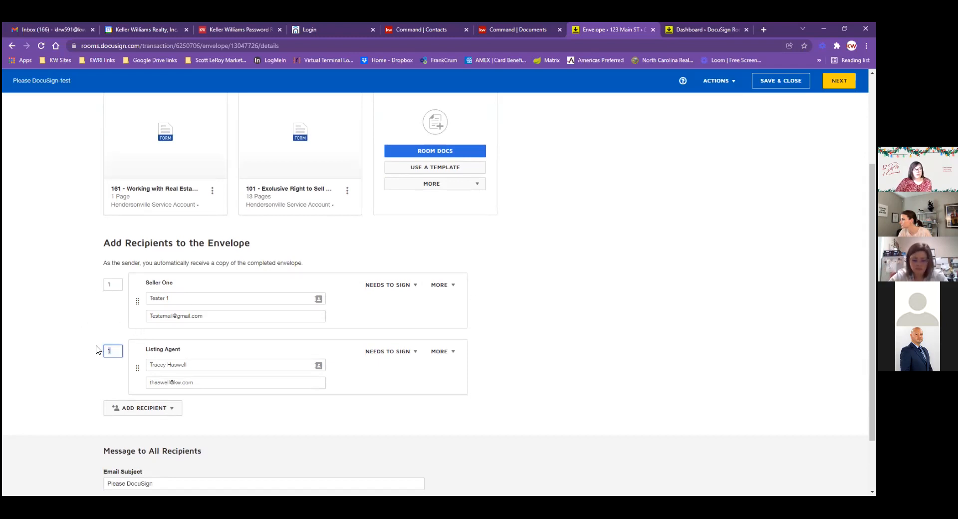
click(94, 330)
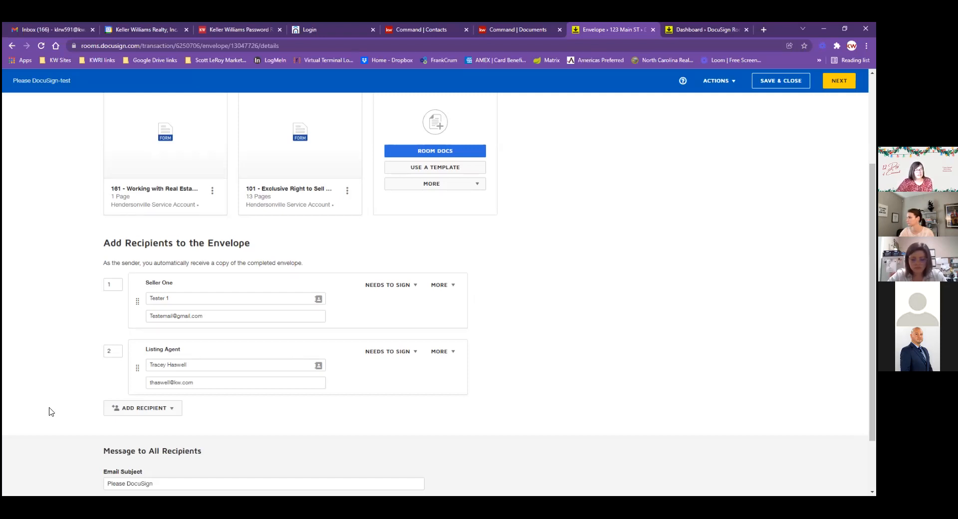
click(118, 352)
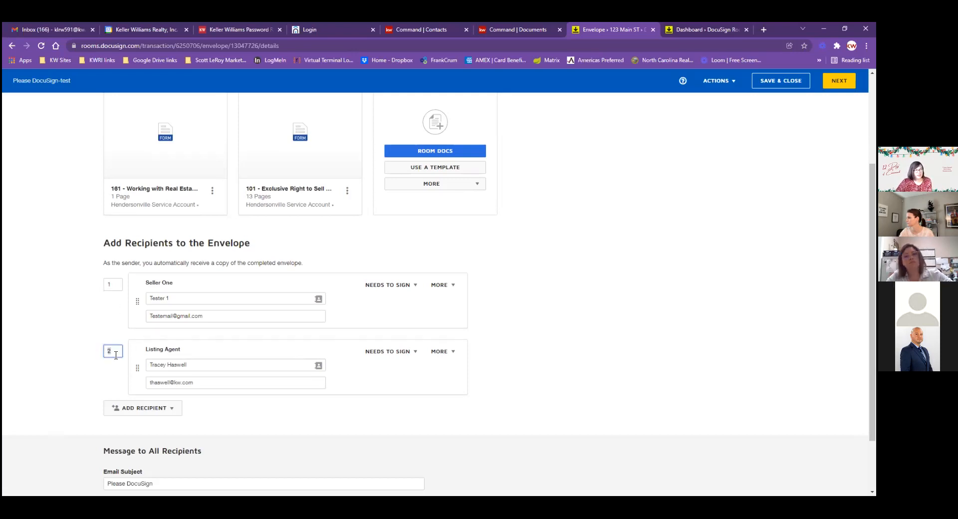
key(BackSpace)
text(1)
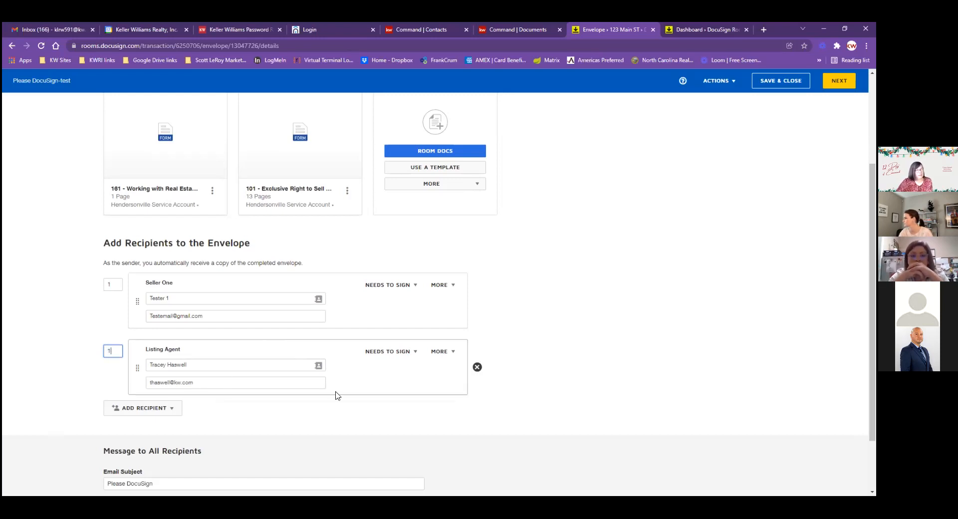
click(347, 420)
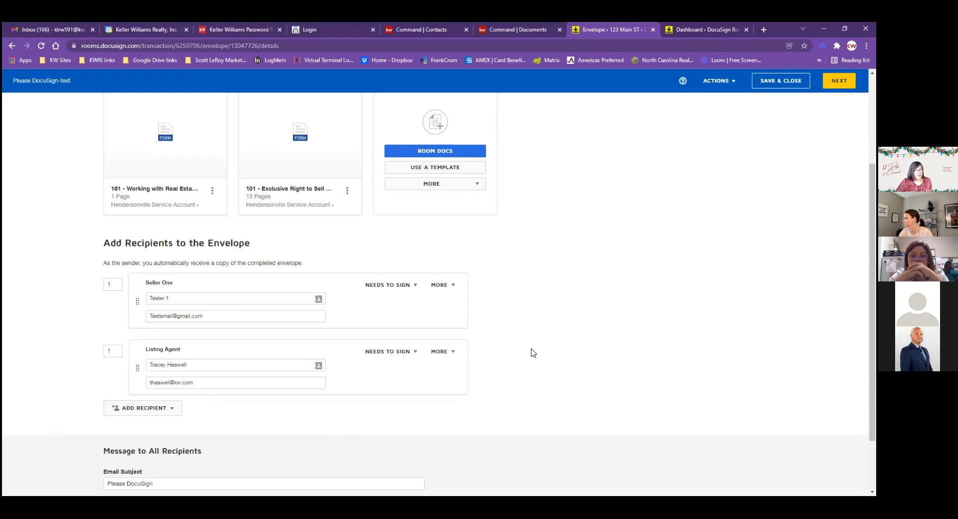
Write the email message 'Please sign' with 'Thanks :)' on a second line
scroll(549, 325, down, 2)
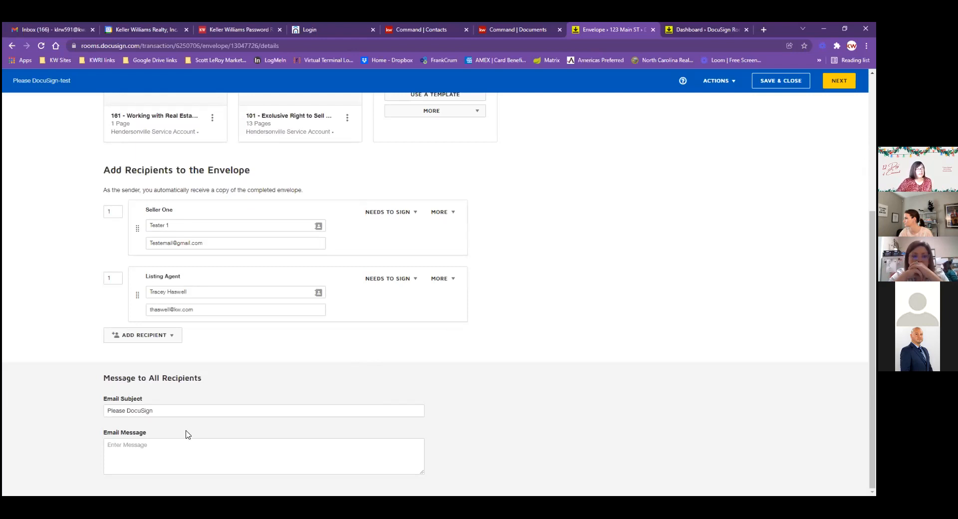
click(355, 447)
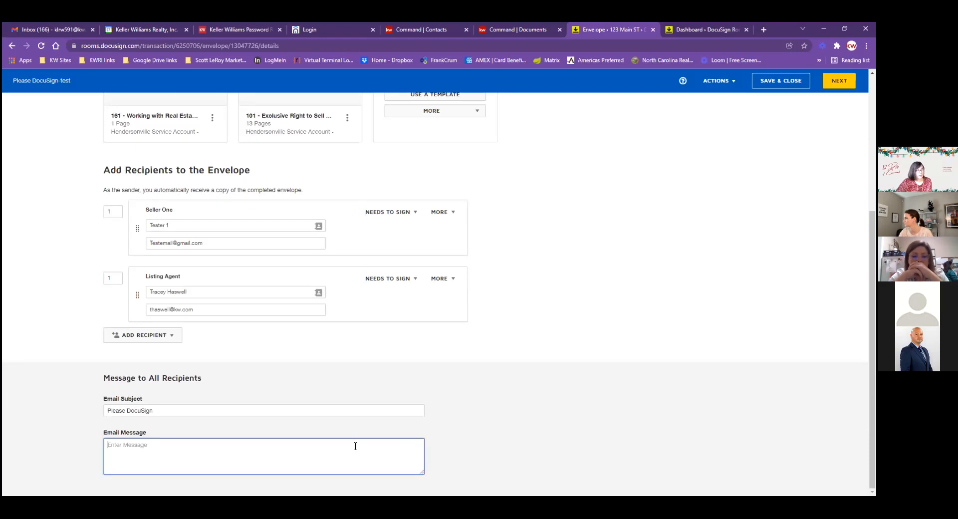
text(Please sign)
key(Return)
text(Th)
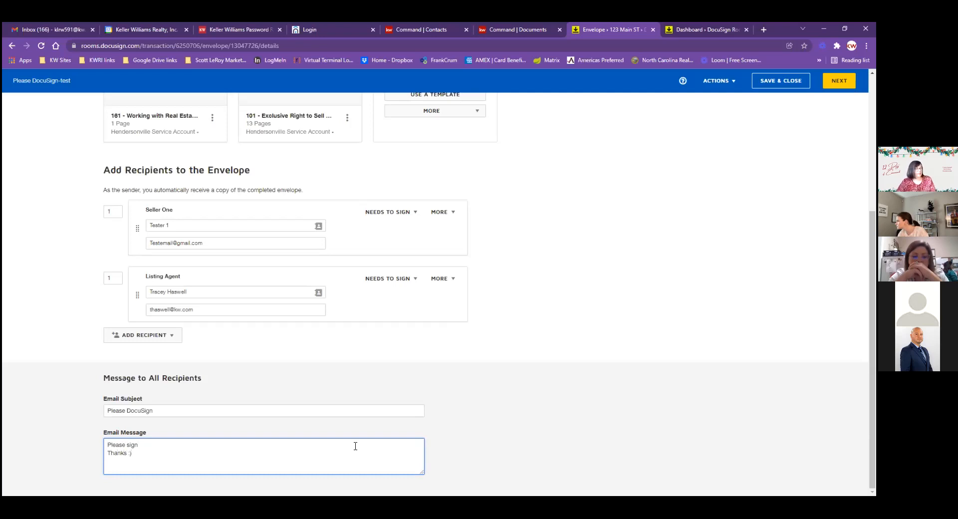
text(anks :))
click(496, 397)
scroll(504, 394, up, 5)
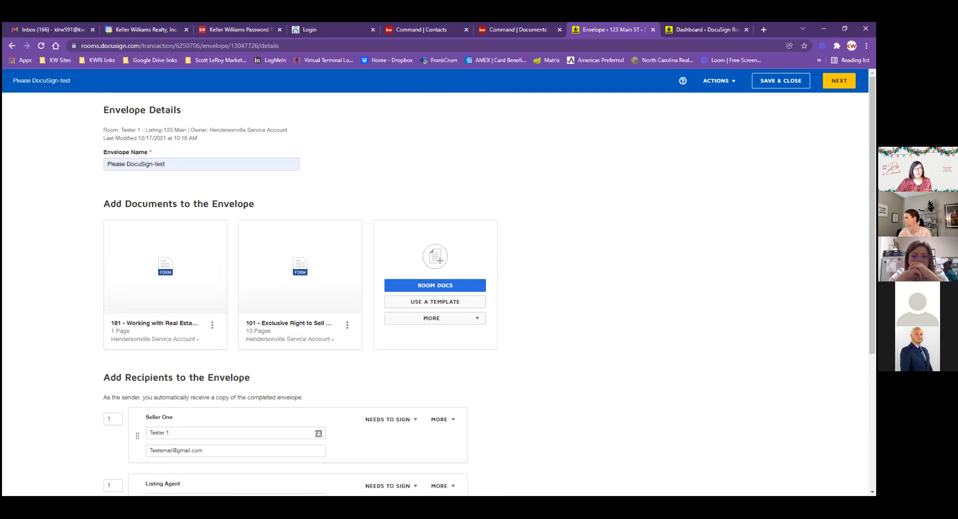
Go to the add-fields page and scroll through both forms' pre-placed signing fields
click(838, 80)
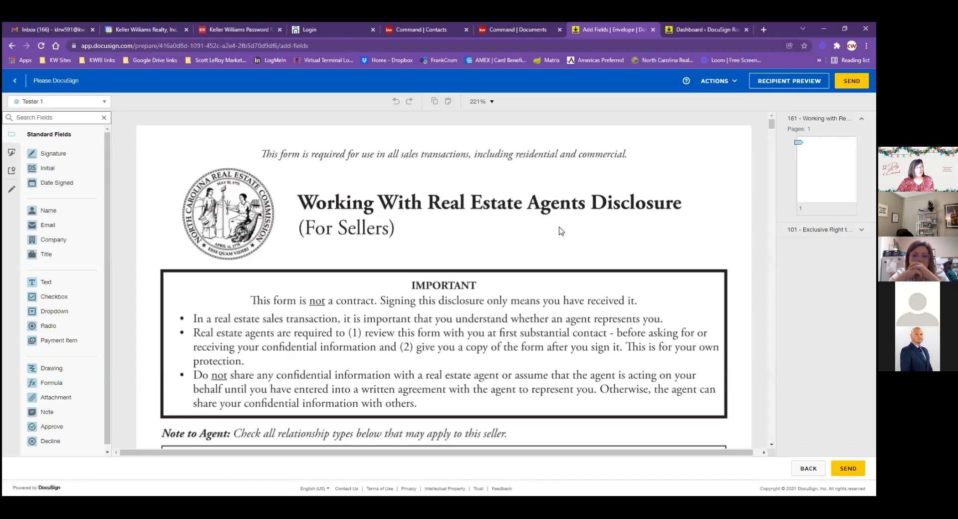
scroll(513, 254, down, 3)
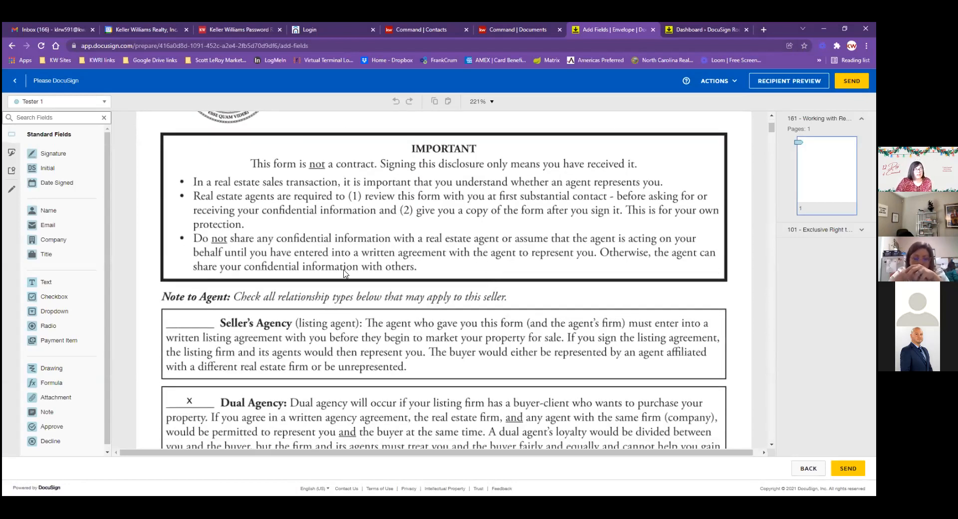
scroll(367, 289, down, 2)
scroll(243, 289, down, 5)
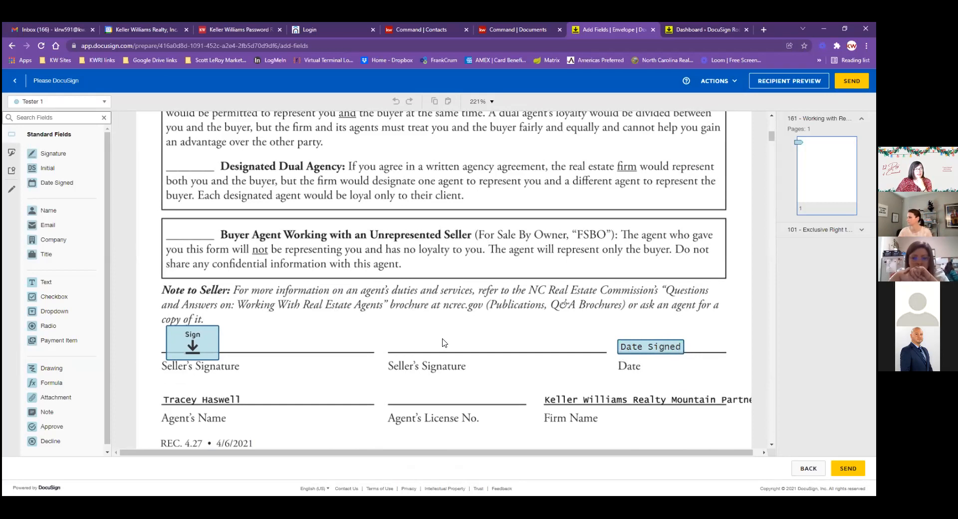
scroll(418, 345, up, 5)
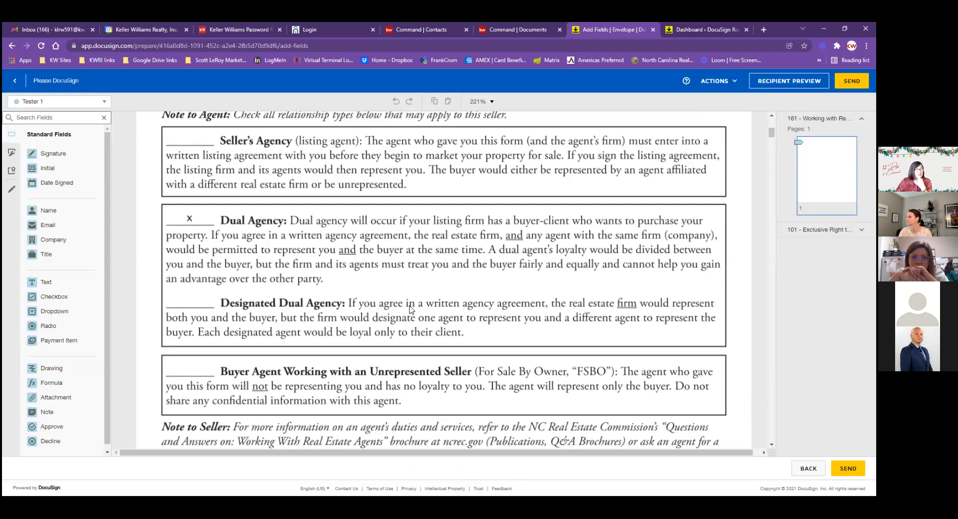
scroll(418, 304, up, 3)
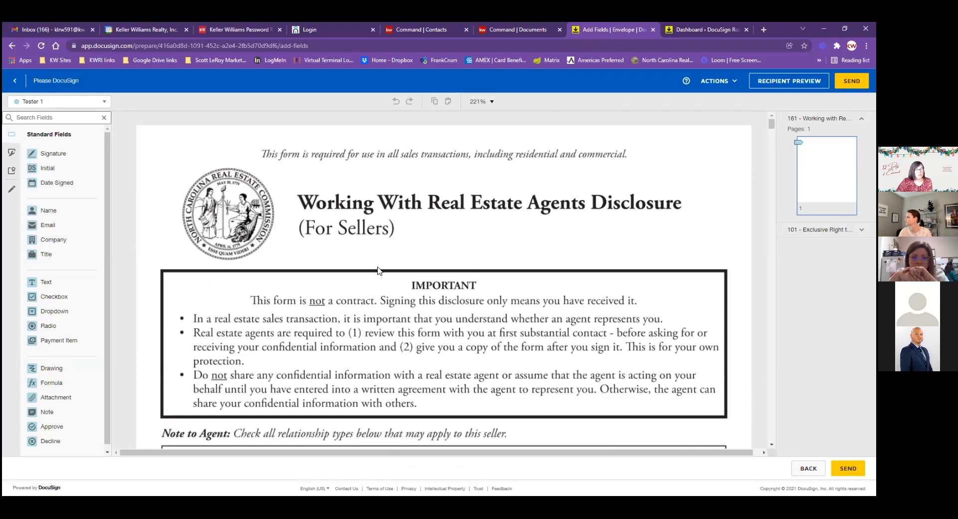
Check the recipient dropdown, keeping the seller selected for field assignment
click(105, 104)
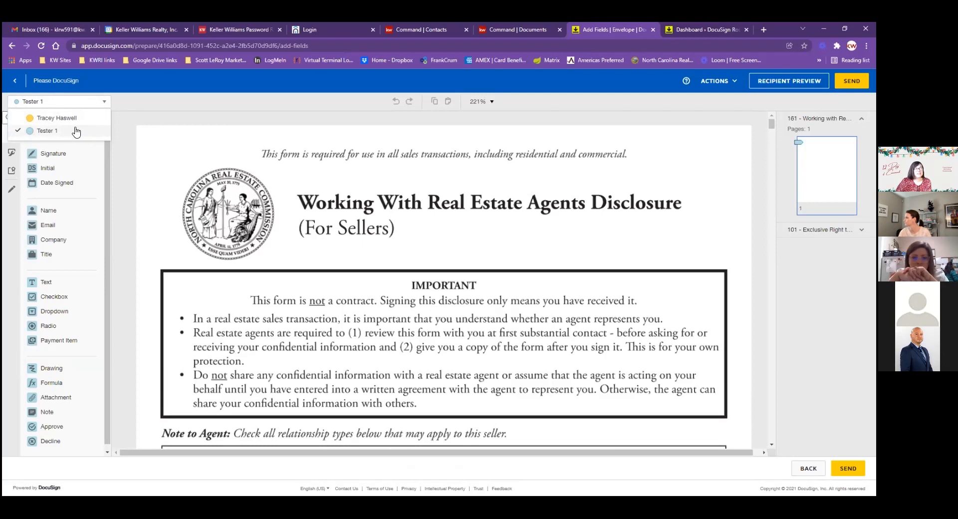
click(444, 257)
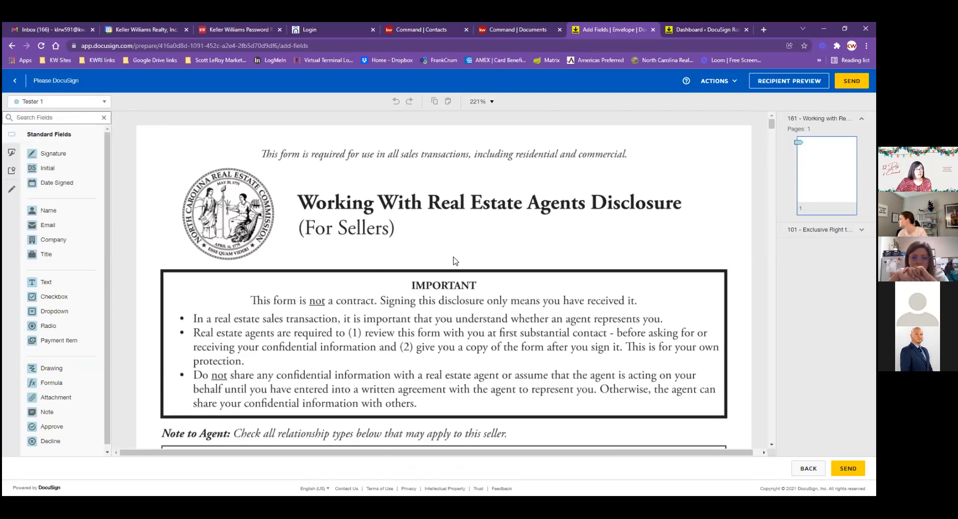
scroll(475, 258, down, 1)
scroll(475, 258, down, 15)
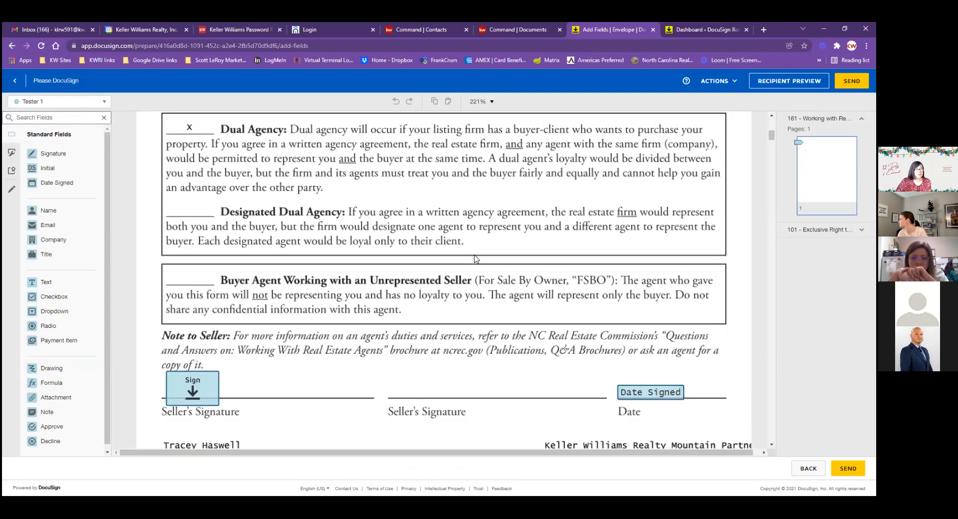
scroll(474, 258, up, 3)
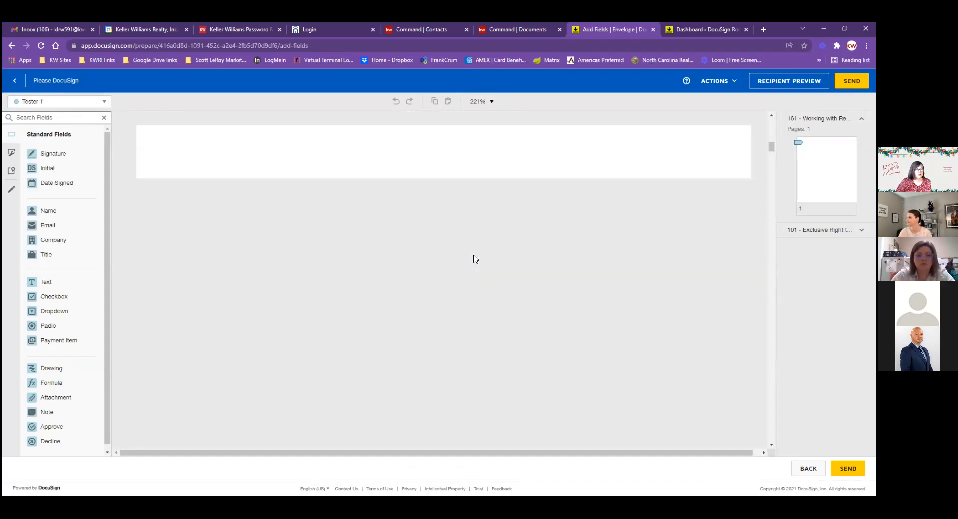
scroll(474, 258, down, 12)
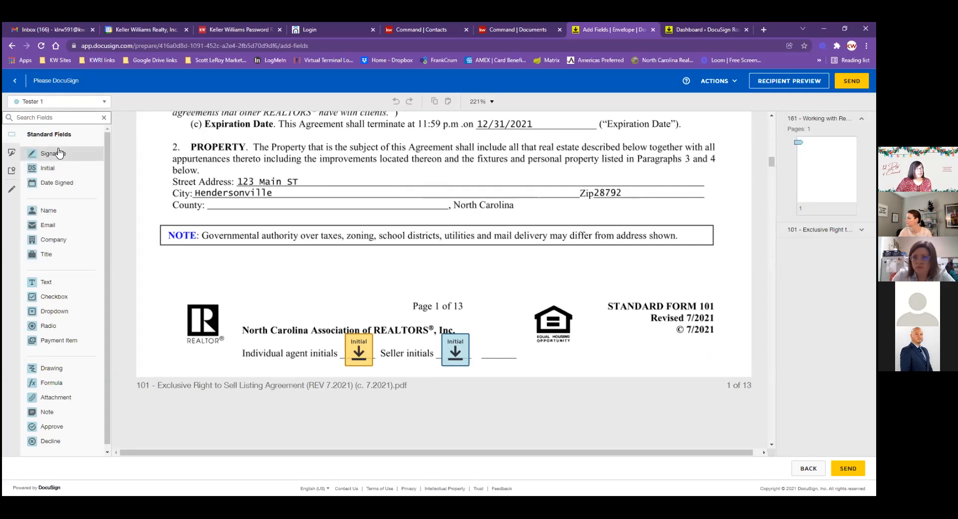
mouse_move(58, 155)
mouse_down()
mouse_move(397, 289)
mouse_move(469, 302)
mouse_move(474, 325)
mouse_up()
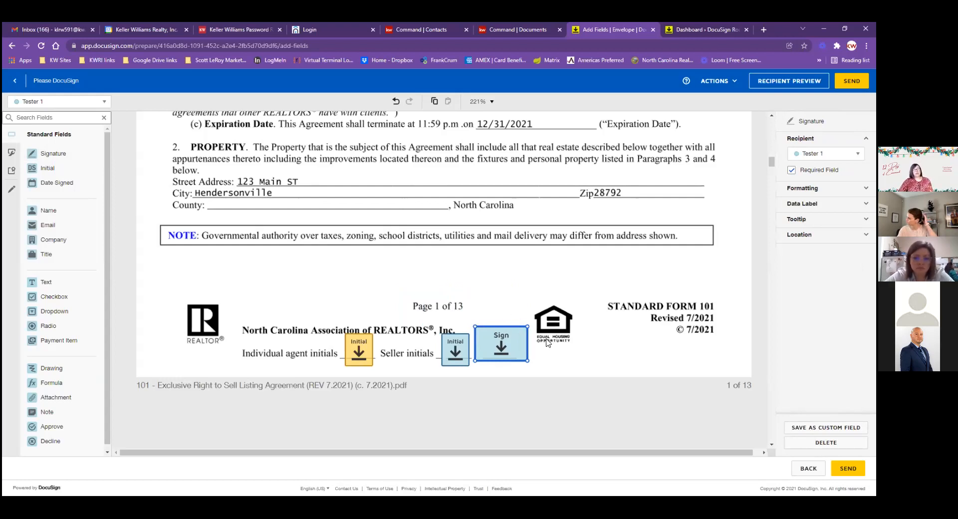
drag(81, 187, 589, 346)
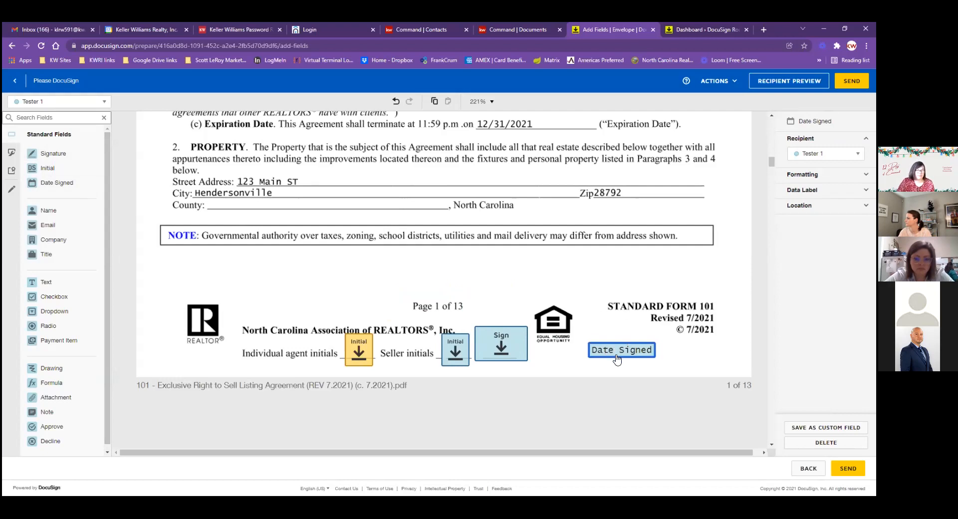
drag(617, 354, 44, 299)
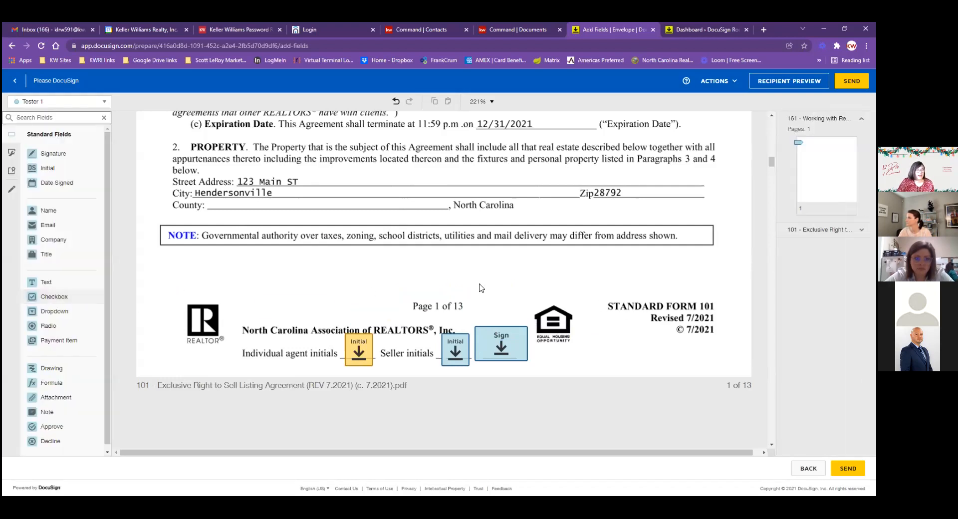
click(504, 341)
key(Delete)
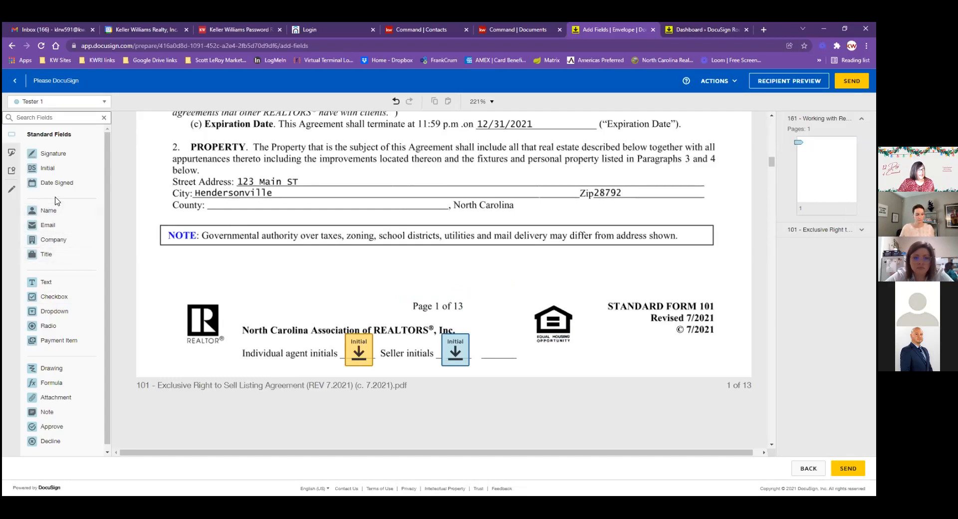
Delete the stray County-line text field and send the 'Please DocuSign-test' envelope to its recipients
drag(57, 288, 280, 214)
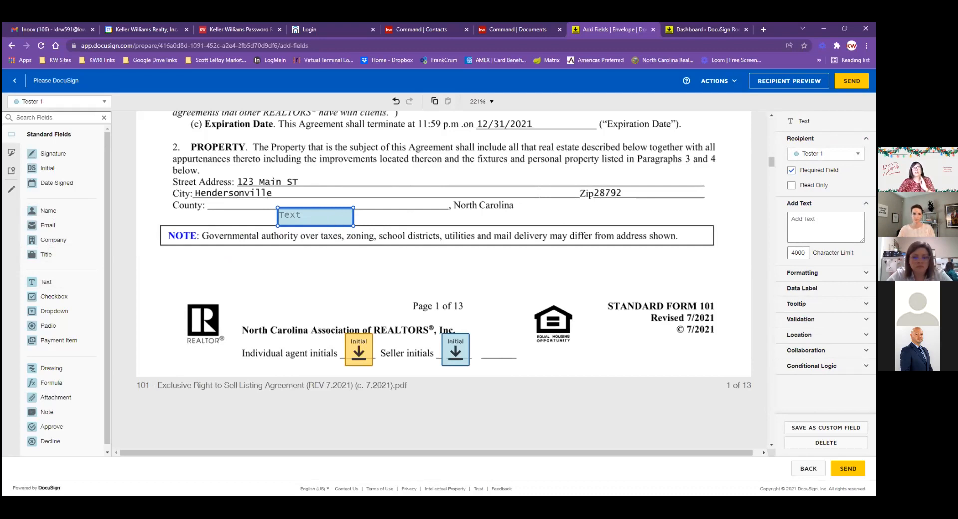
click(791, 170)
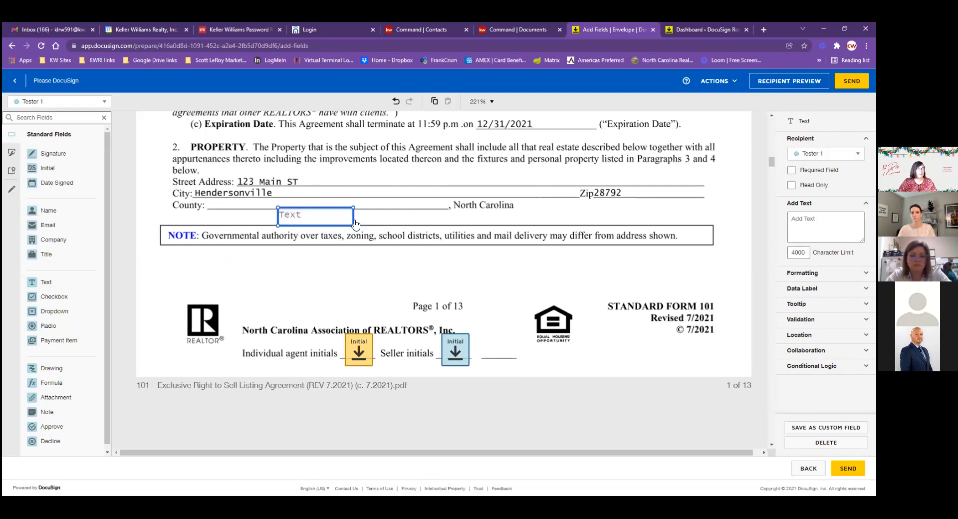
key(Tab)
click(316, 212)
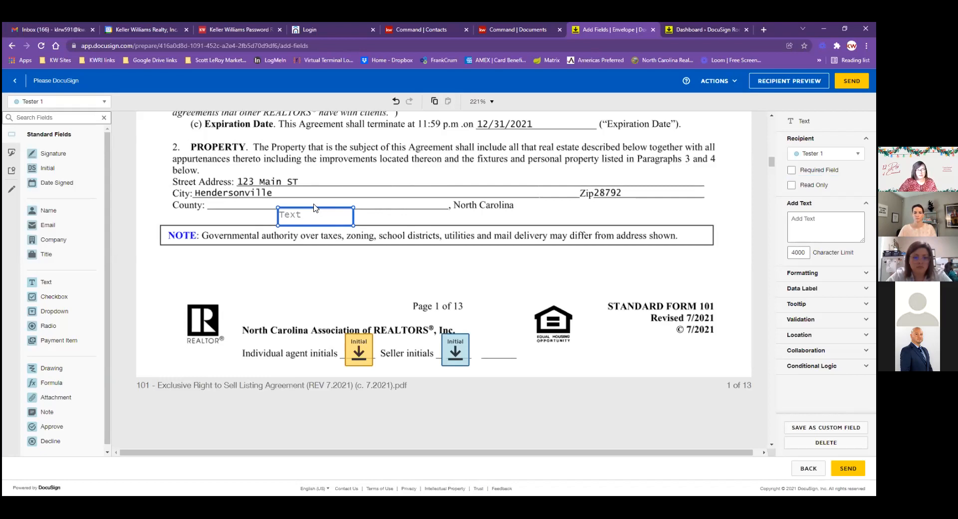
key(Delete)
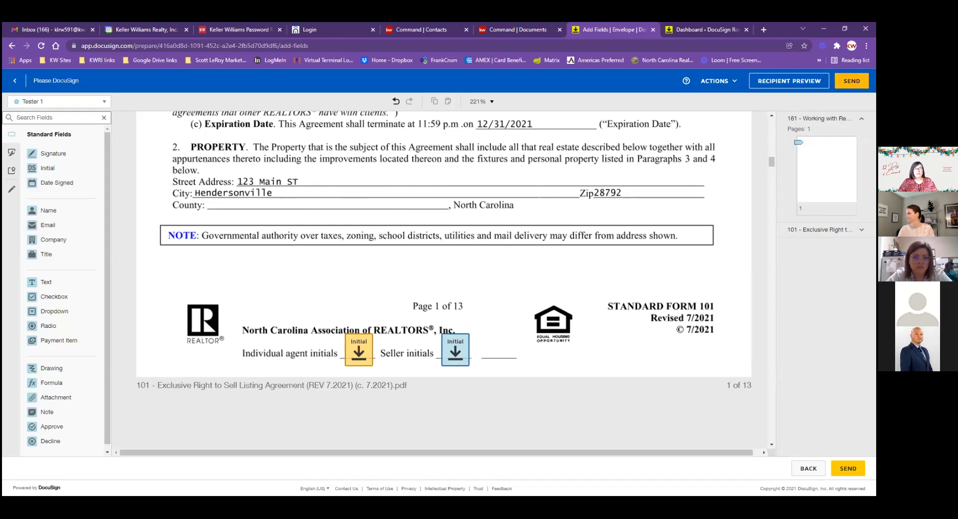
click(851, 80)
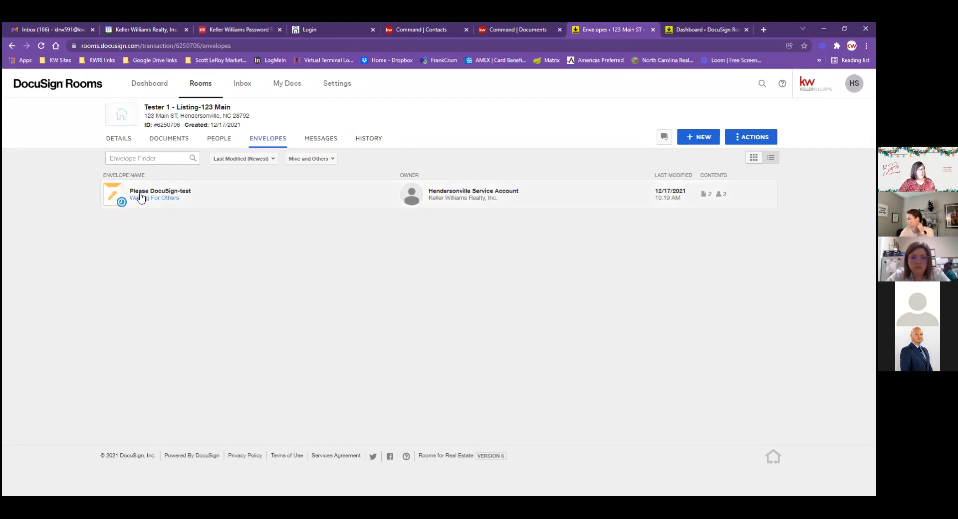
click(169, 199)
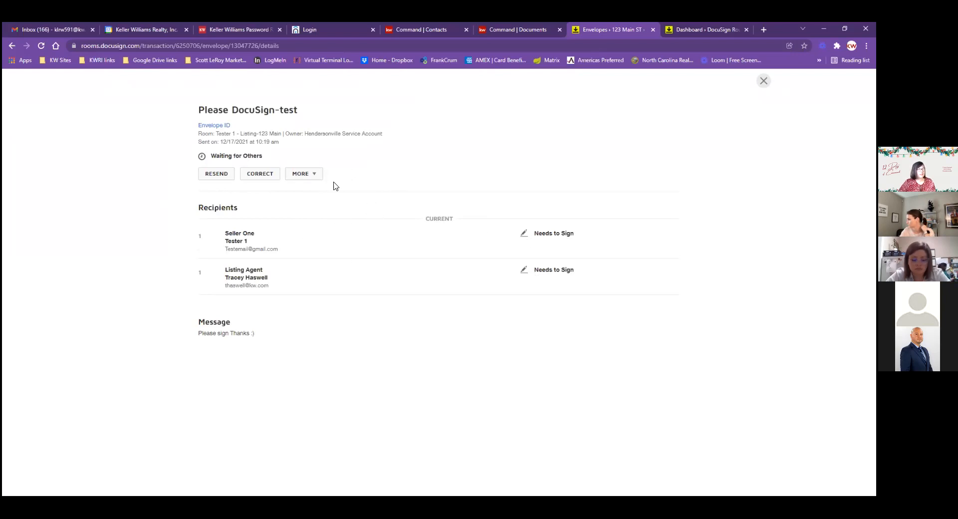
click(304, 180)
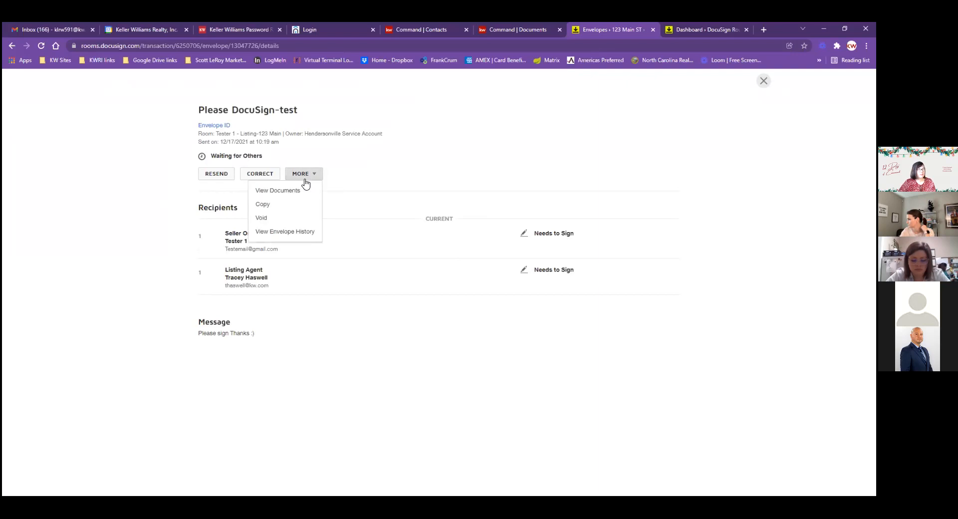
click(372, 178)
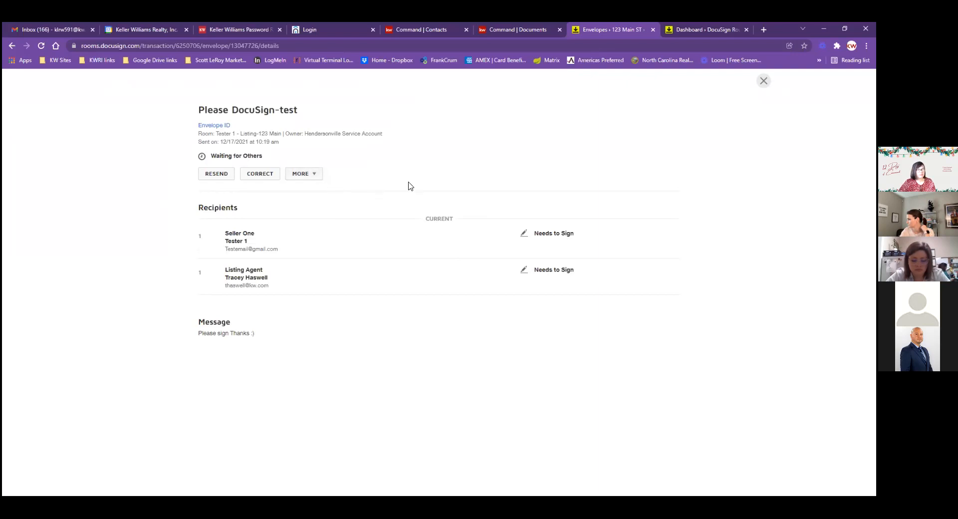
click(763, 81)
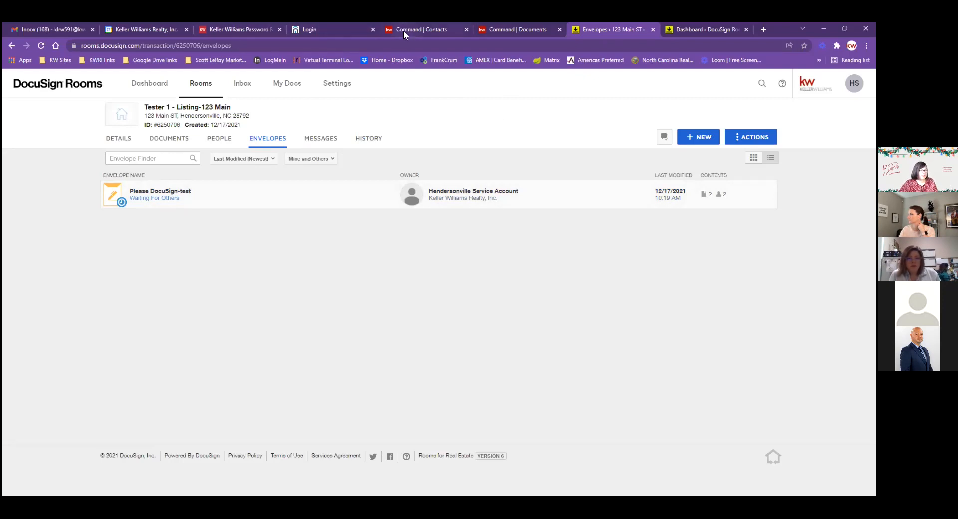
Bring up the 123 Main listing's documents and set the working folder to Room Docs
click(516, 22)
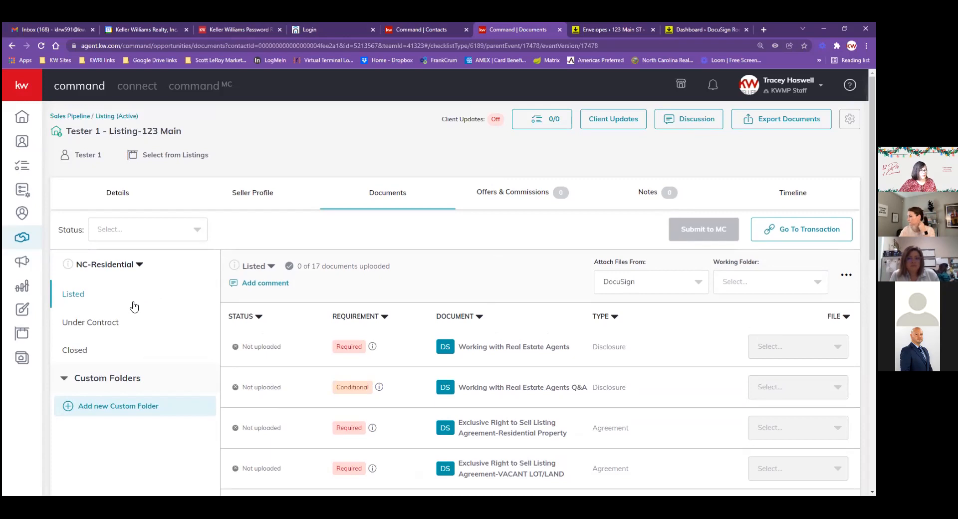
click(688, 286)
click(502, 287)
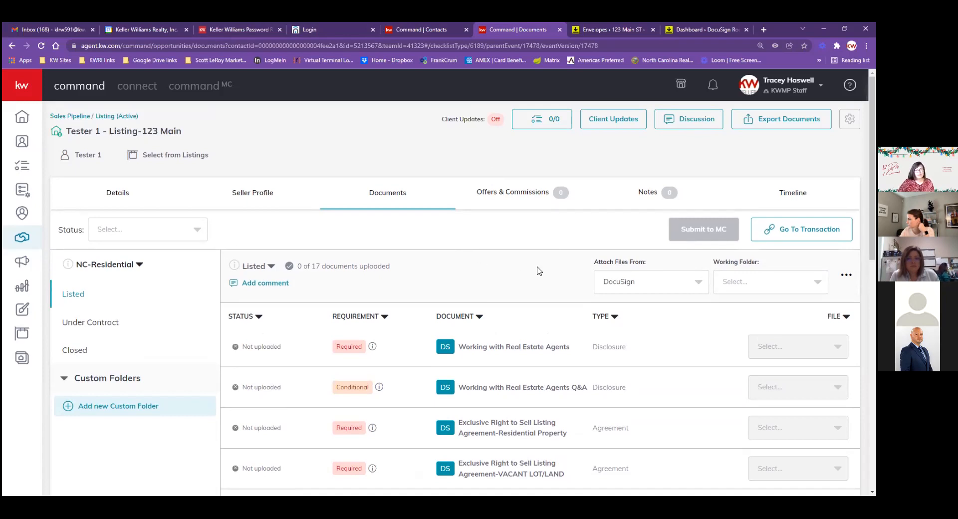
click(694, 285)
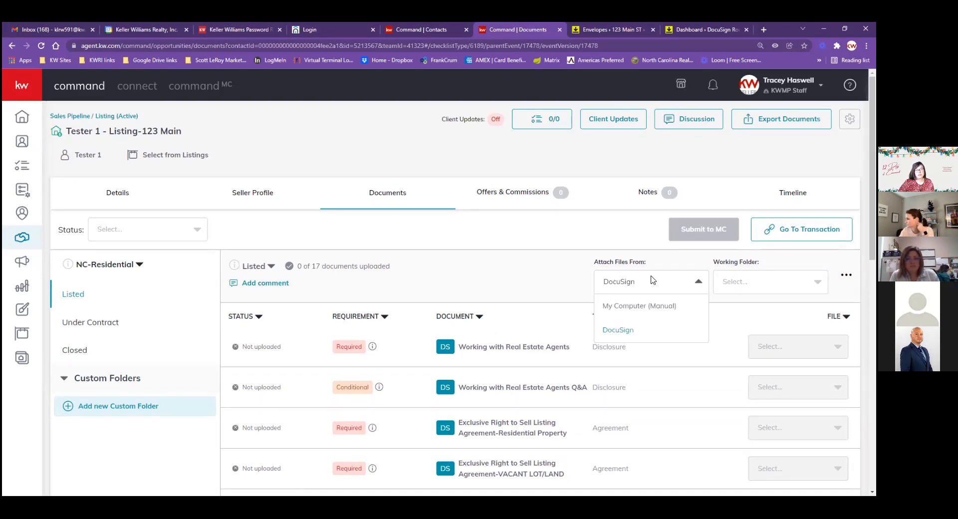
click(617, 329)
scroll(534, 279, down, 1)
click(745, 241)
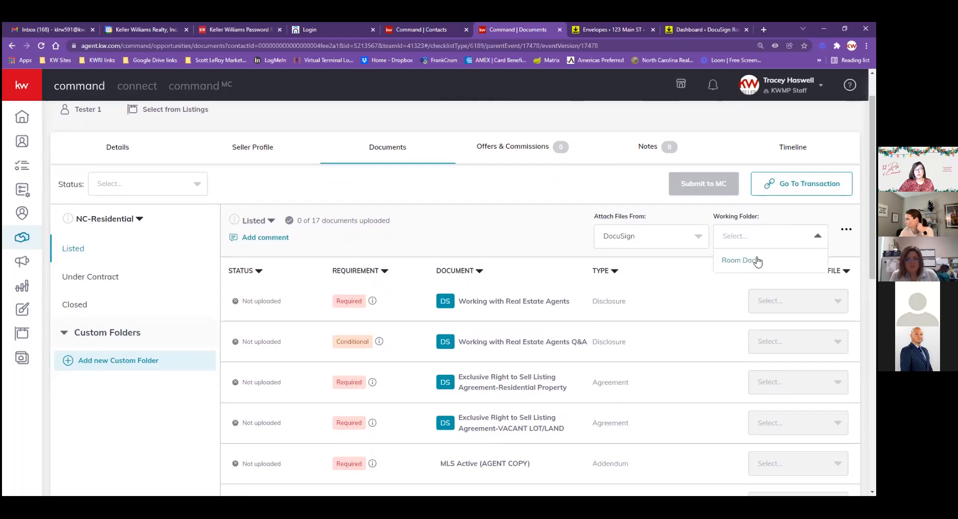
click(757, 260)
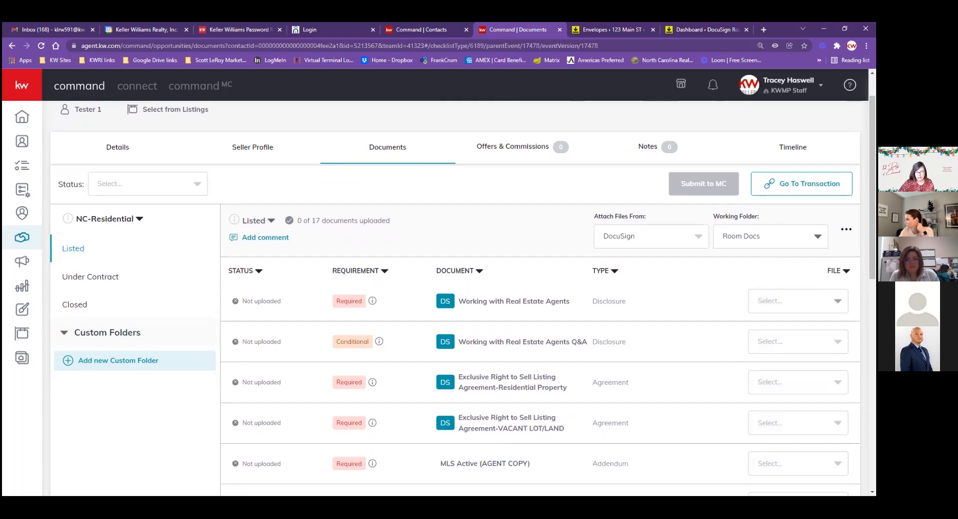
Change Attach Files From to My Computer (Manual)
click(837, 300)
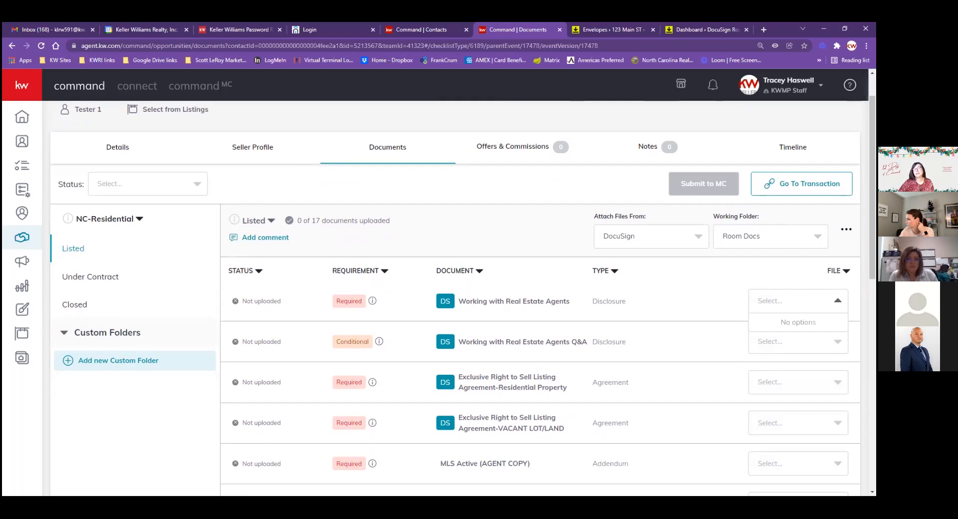
click(781, 304)
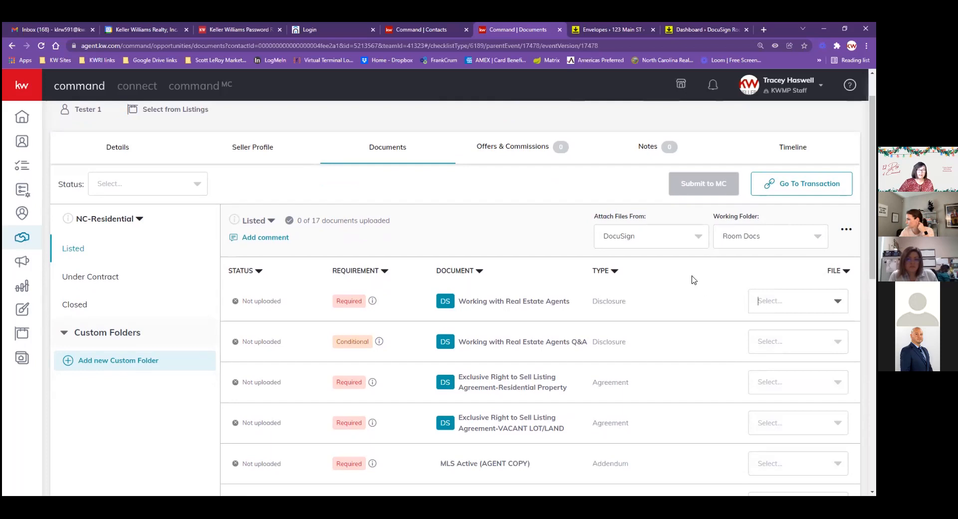
click(700, 248)
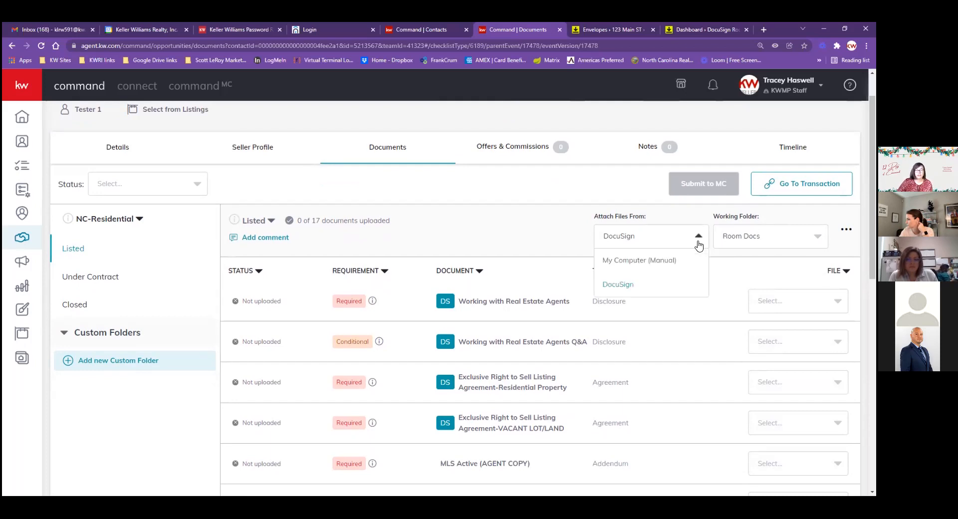
click(643, 263)
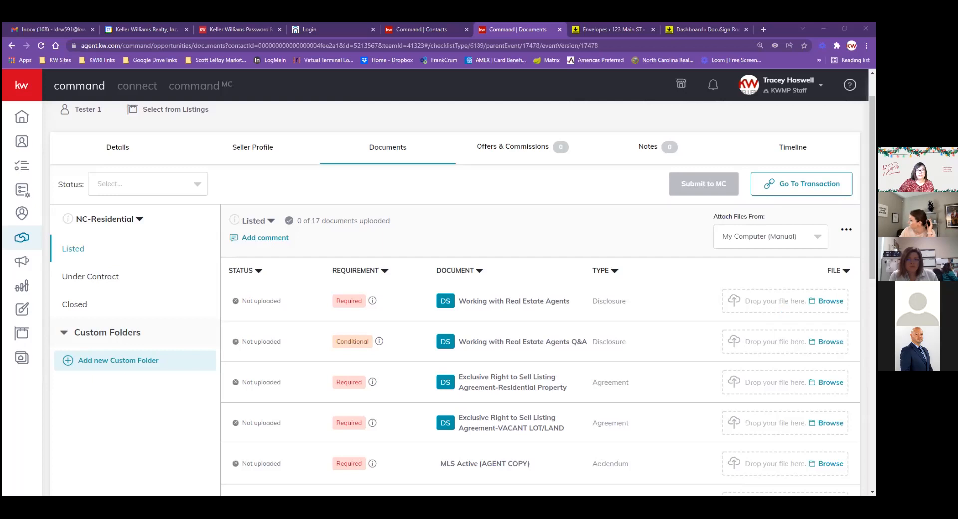
Upload the first PDF from the reports folder to Working with Real Estate Agents
click(830, 301)
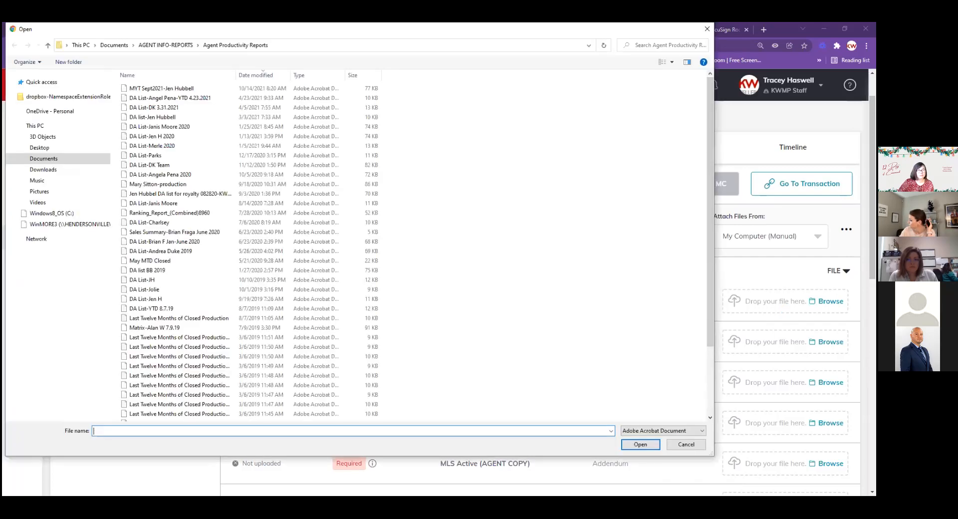
click(185, 89)
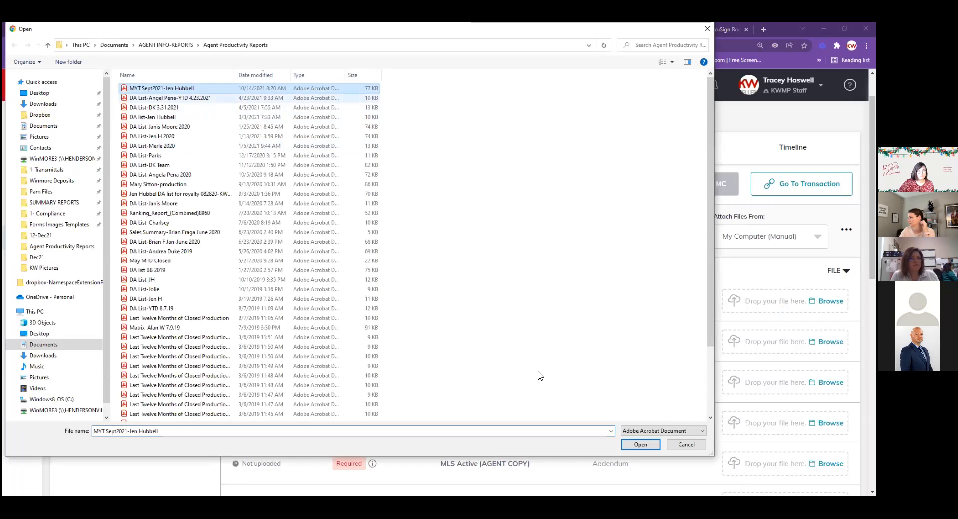
click(643, 444)
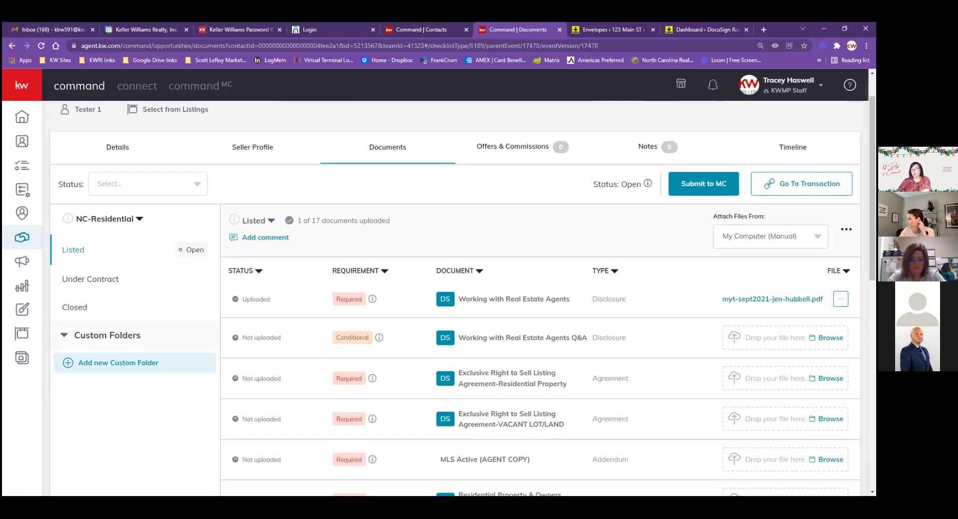
Remove the uploaded PDF and confirm, leaving 0 of 17 documents uploaded
click(840, 298)
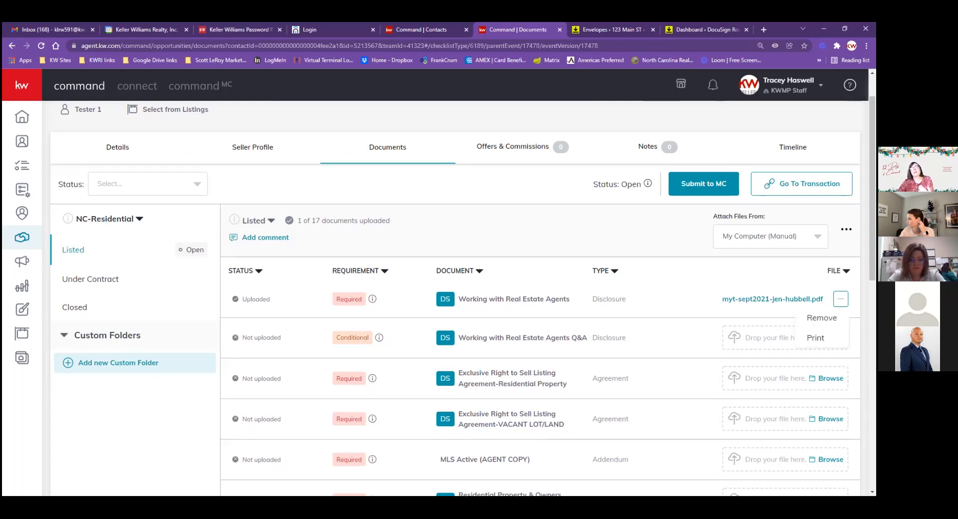
click(821, 318)
click(471, 355)
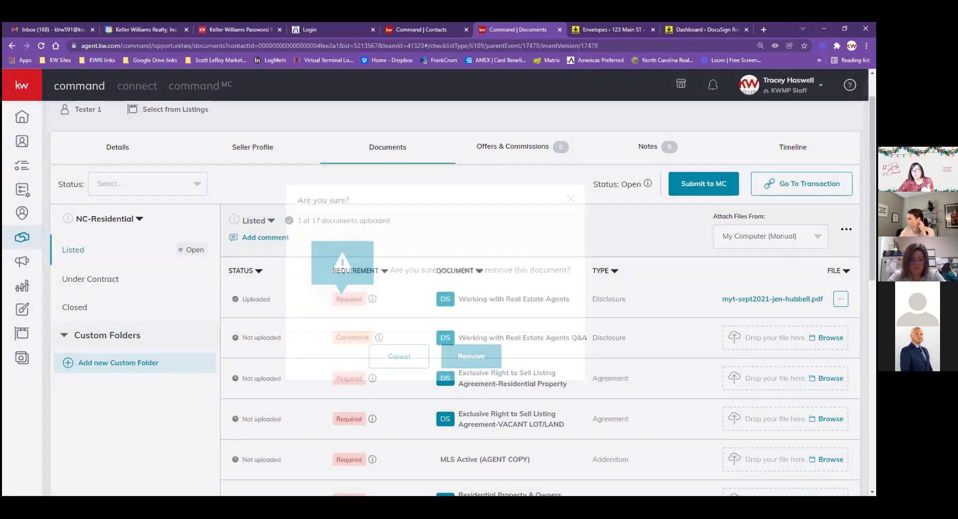
click(841, 299)
click(822, 317)
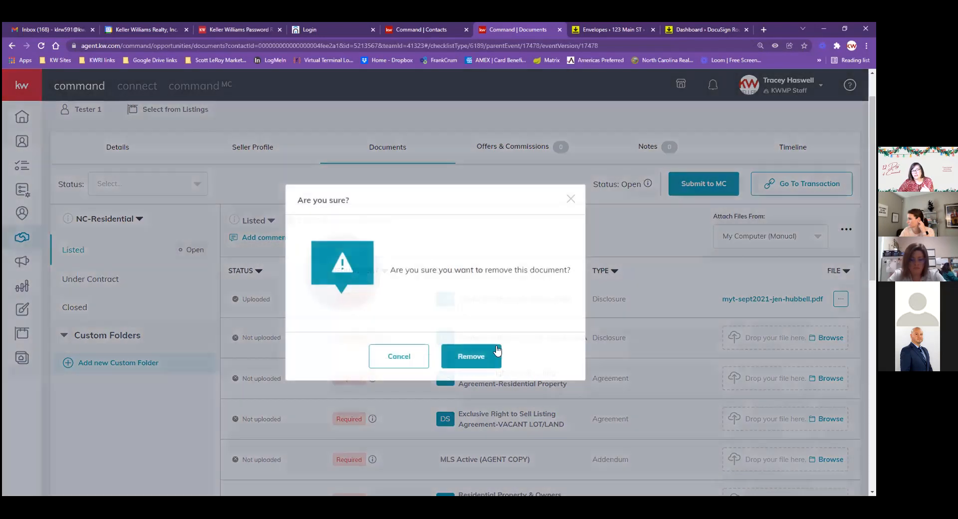
click(495, 349)
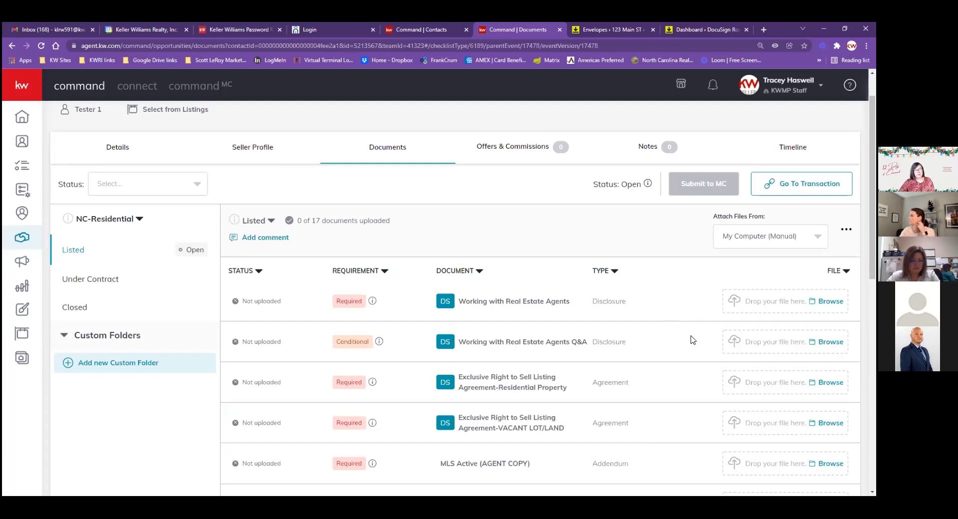
scroll(510, 245, up, 1)
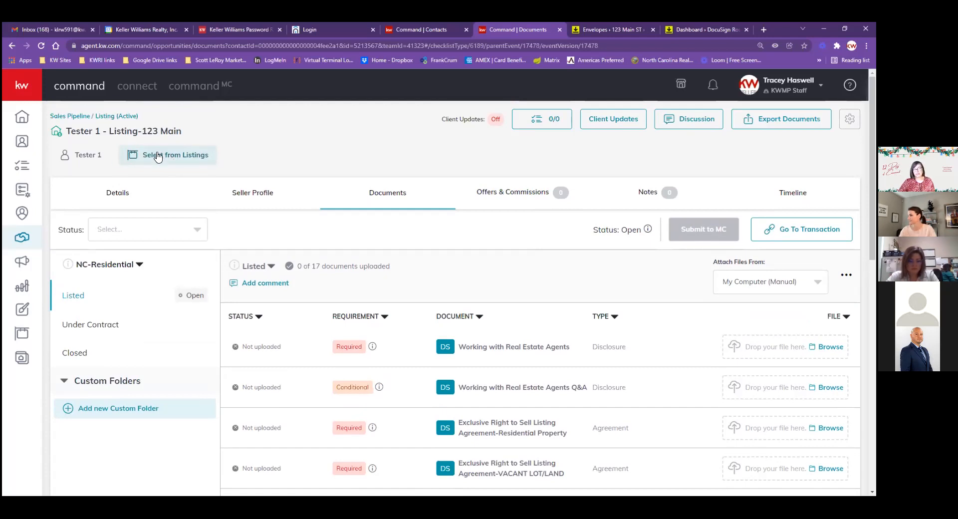
click(213, 160)
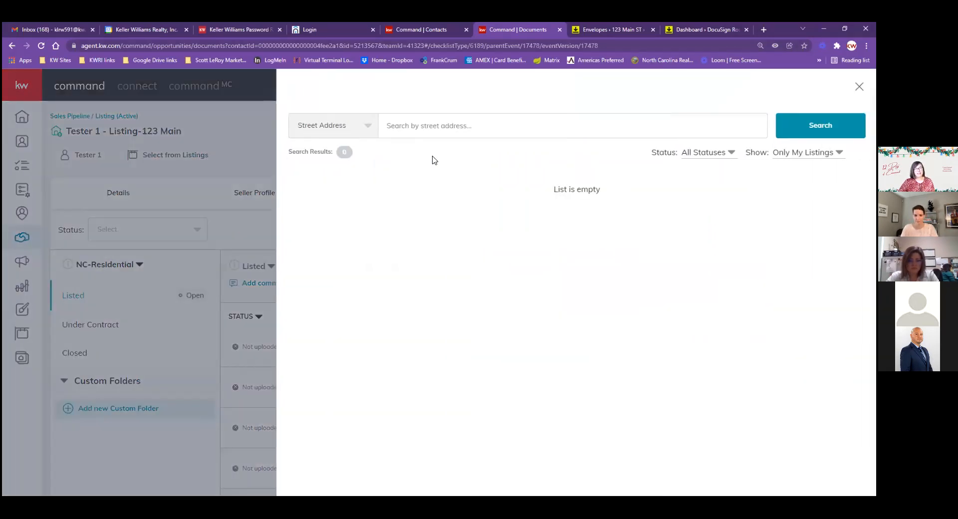
click(445, 126)
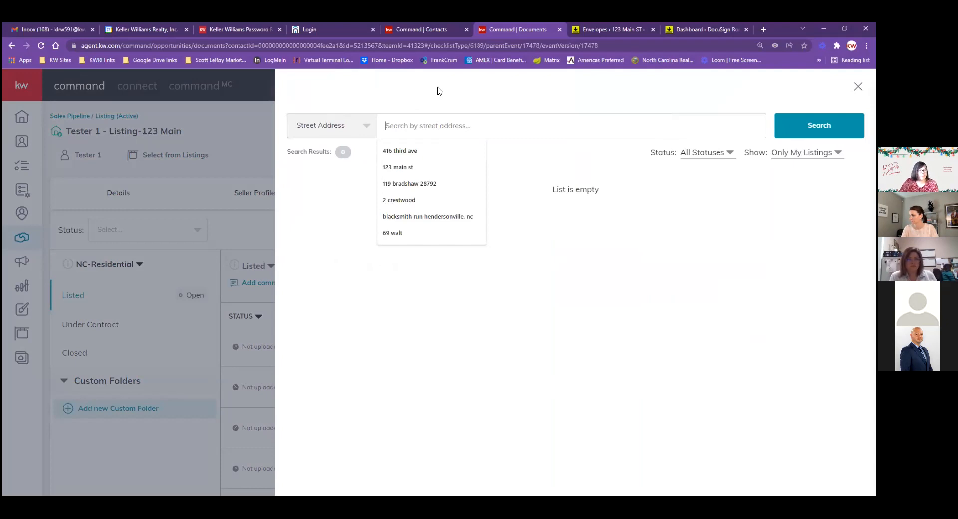
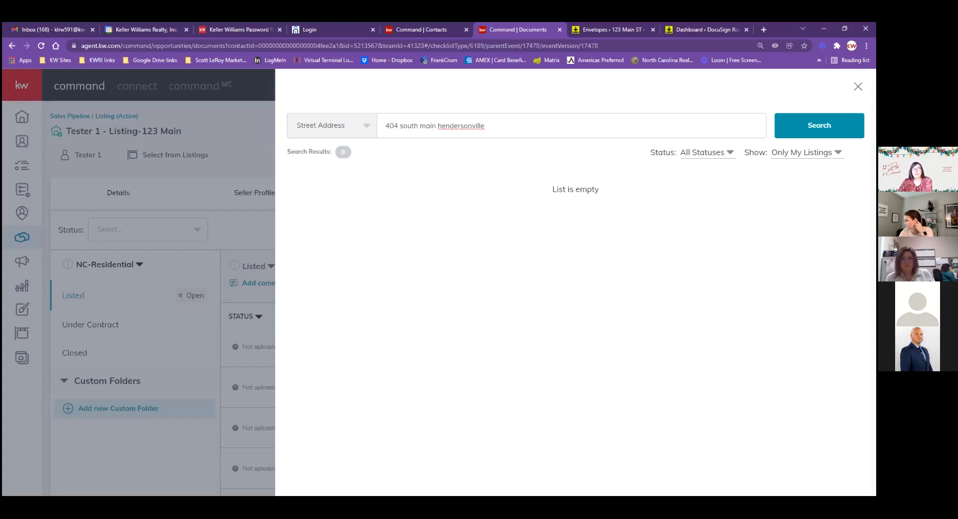
click(801, 152)
click(809, 171)
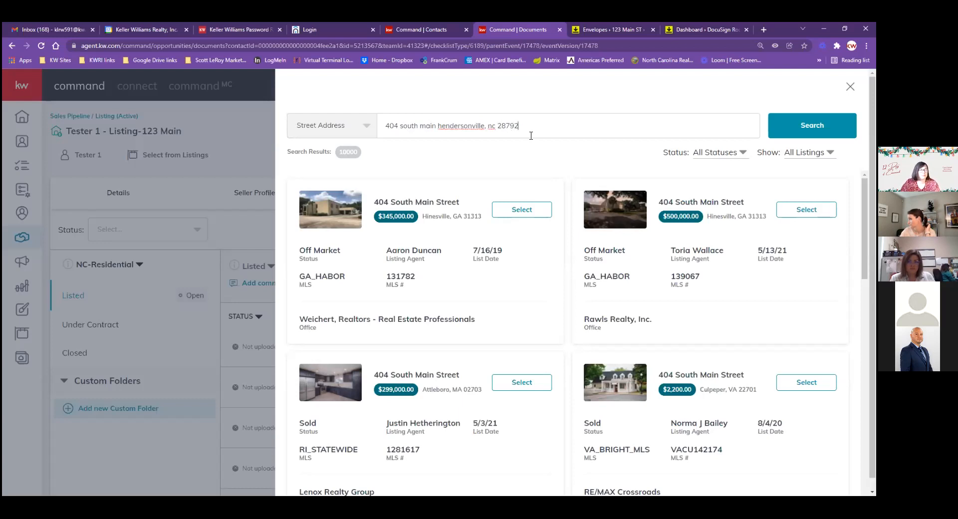
key(Return)
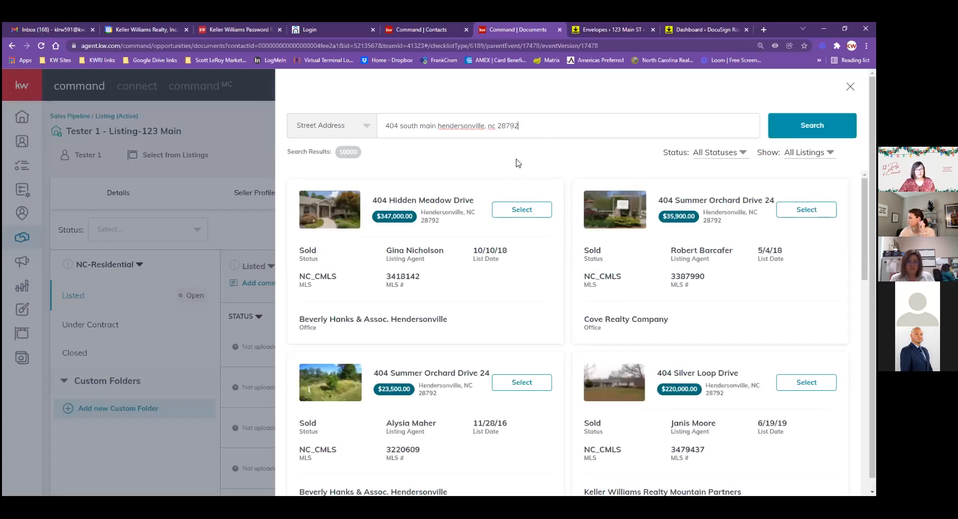
click(522, 210)
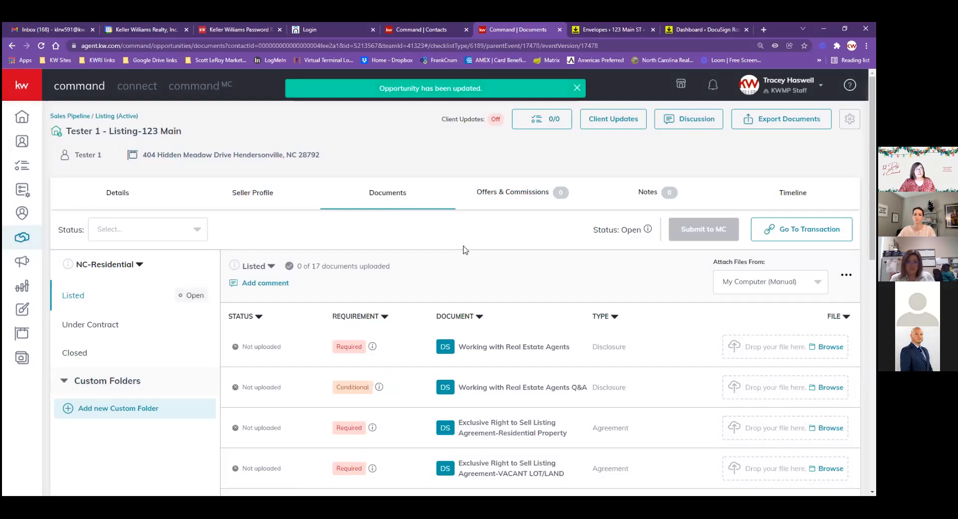
Create a new Initial Offer from the listing's Offers & Commissions
click(508, 196)
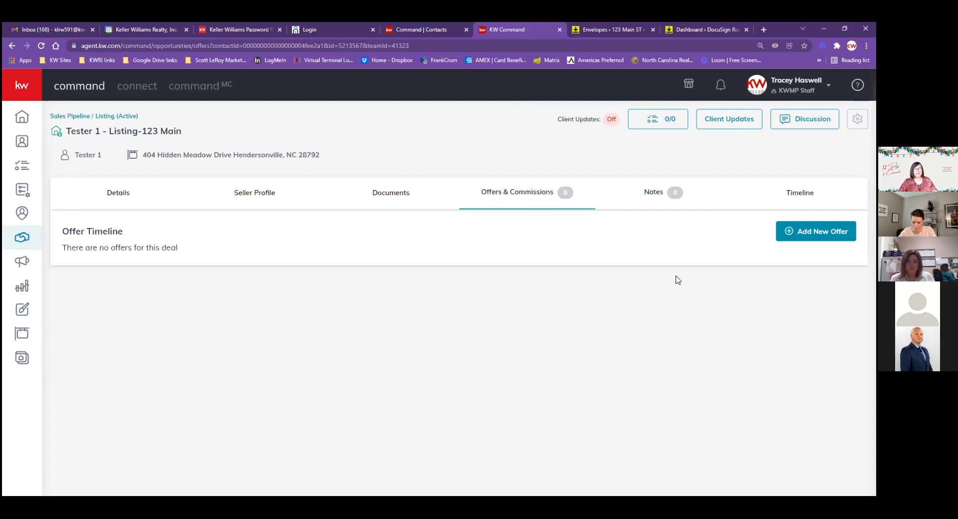
click(816, 231)
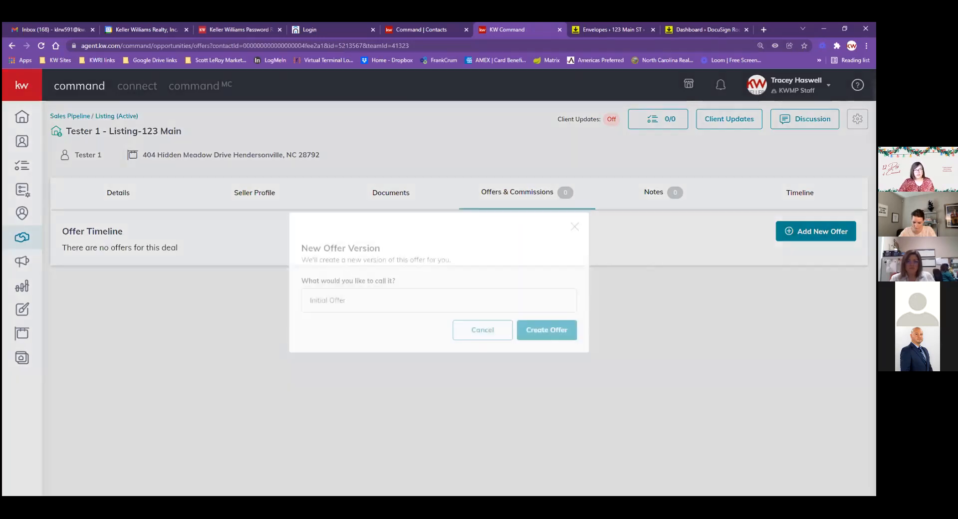
click(554, 330)
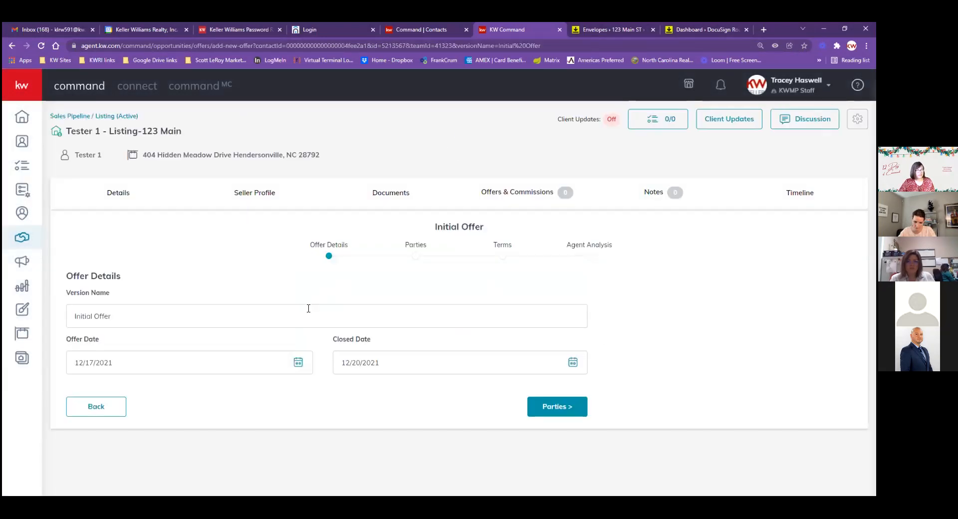
Set the offer date to 12/1/2021, keep closed date 12/20/2021, and continue to Parties
click(145, 360)
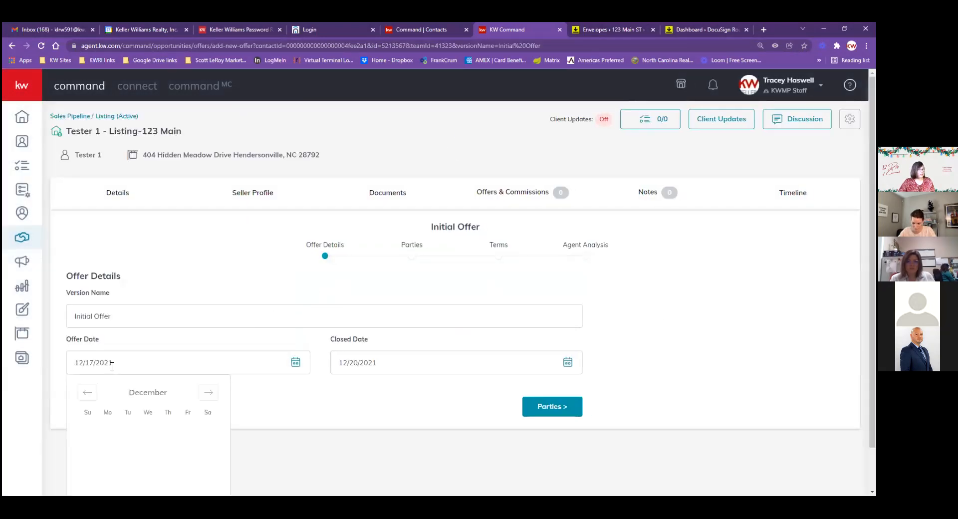
scroll(269, 385, down, 1)
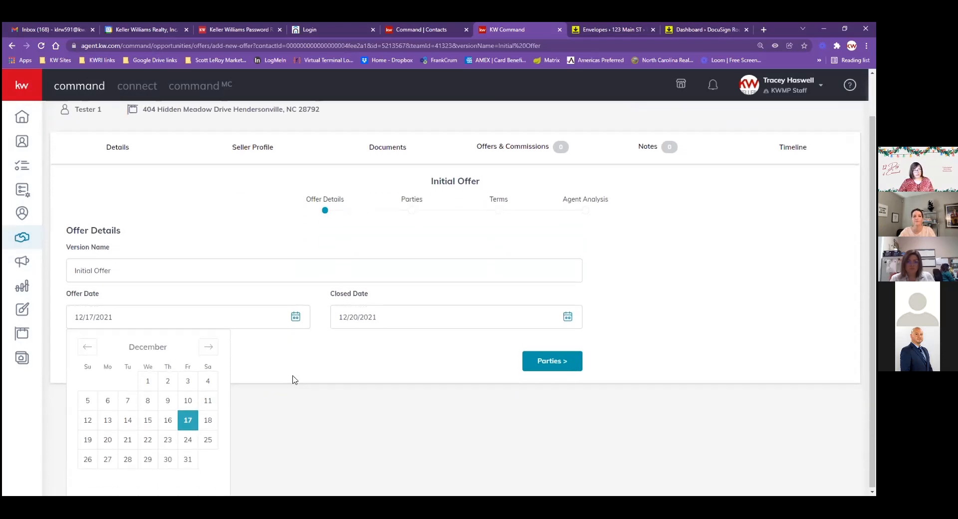
click(151, 388)
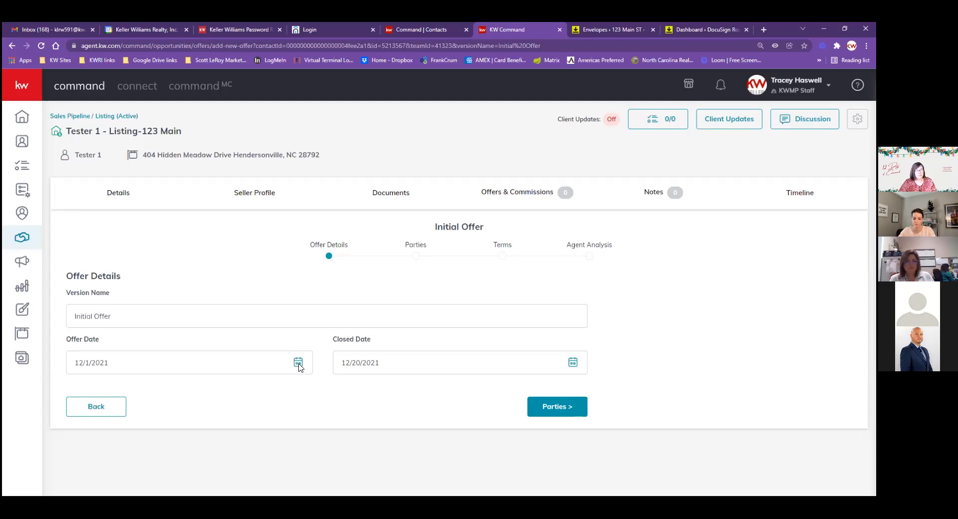
click(395, 368)
click(374, 484)
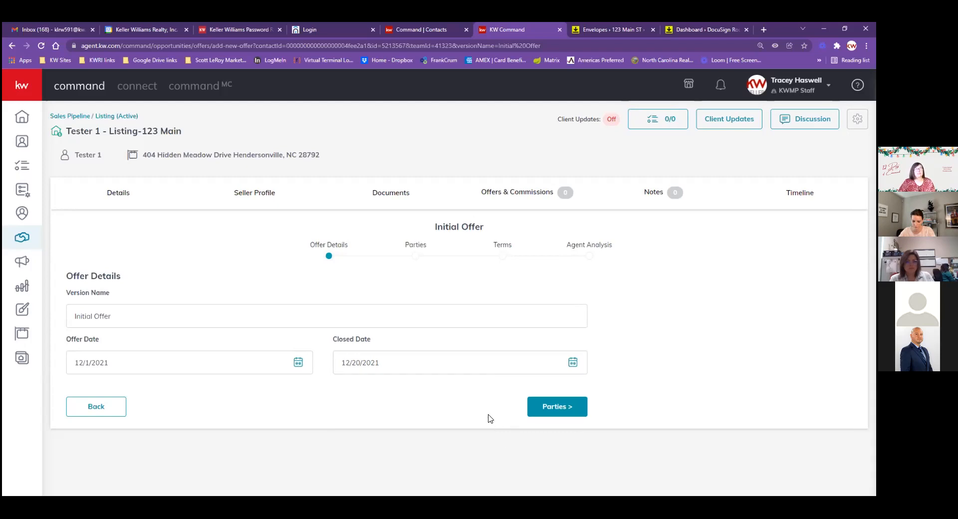
click(544, 409)
Enter Mr Buyer as buyer name and Mr Co-Op as buyer's associate, then go to Terms
scroll(623, 404, down, 2)
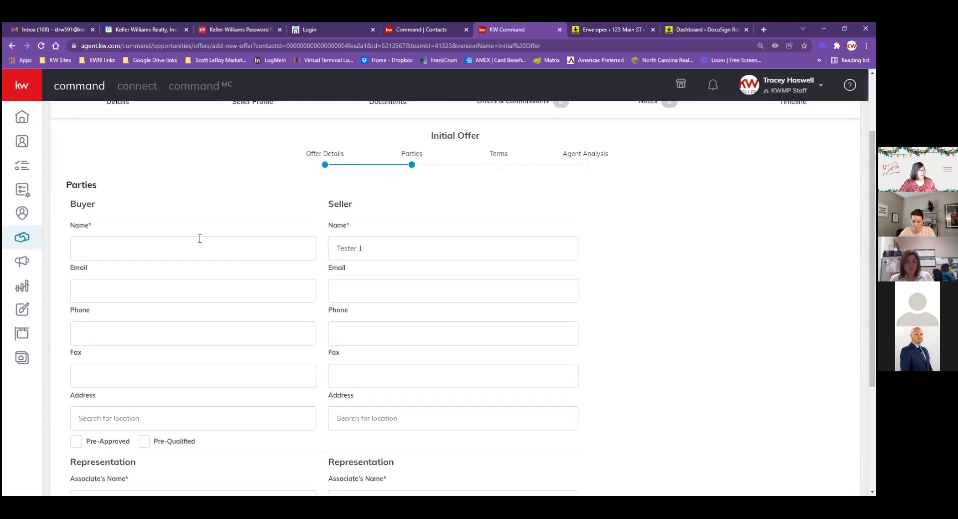
click(126, 245)
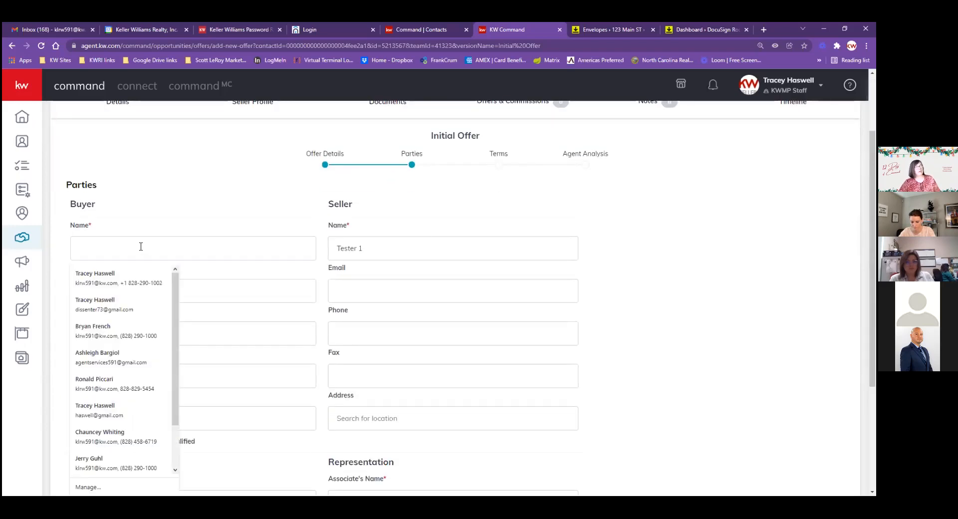
text(Mr Buyer)
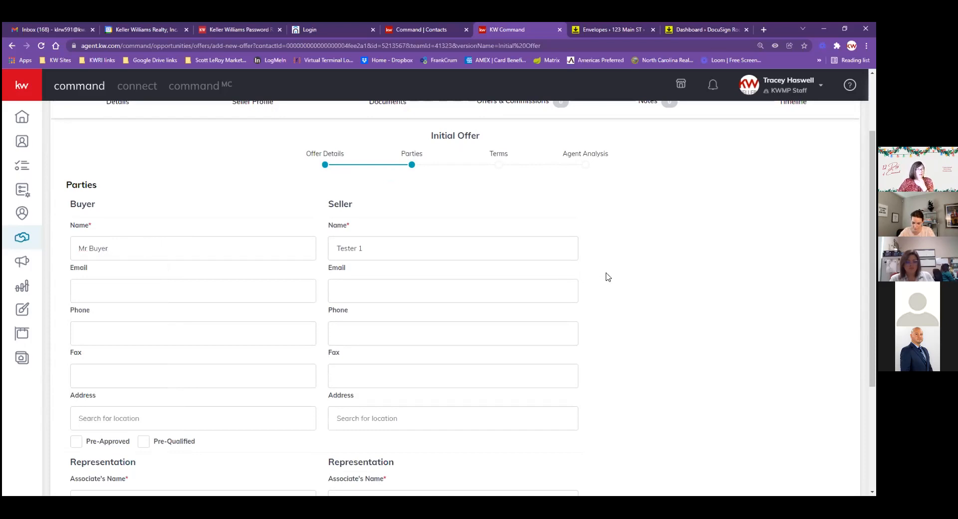
scroll(608, 277, down, 3)
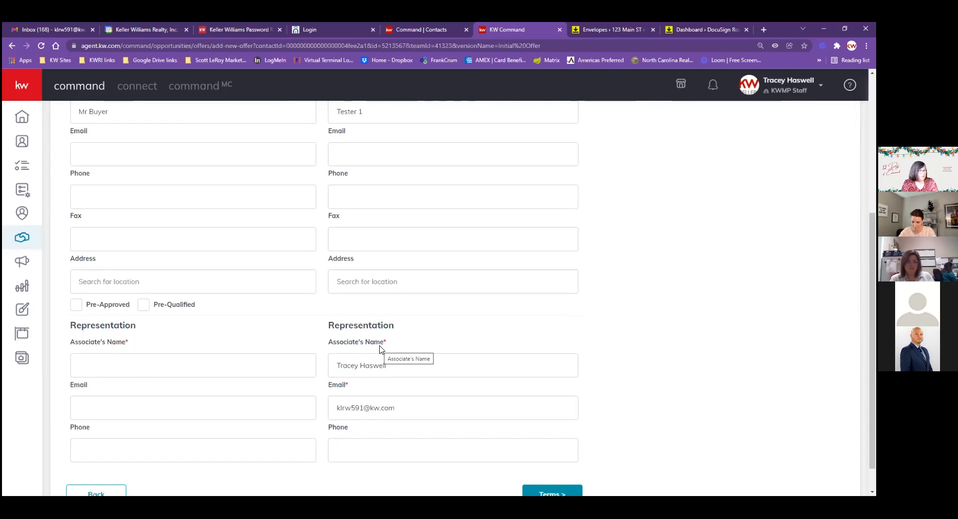
text(Mr Co-Op)
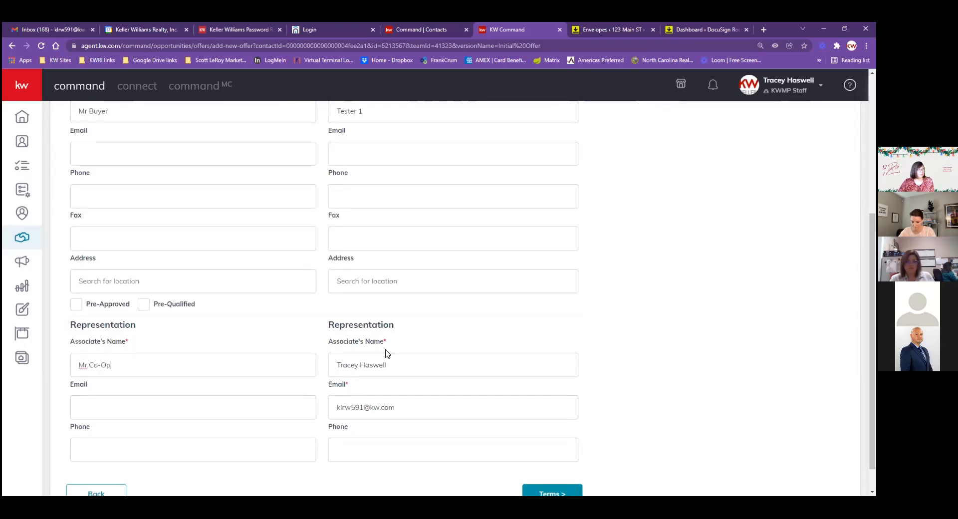
scroll(394, 369, down, 1)
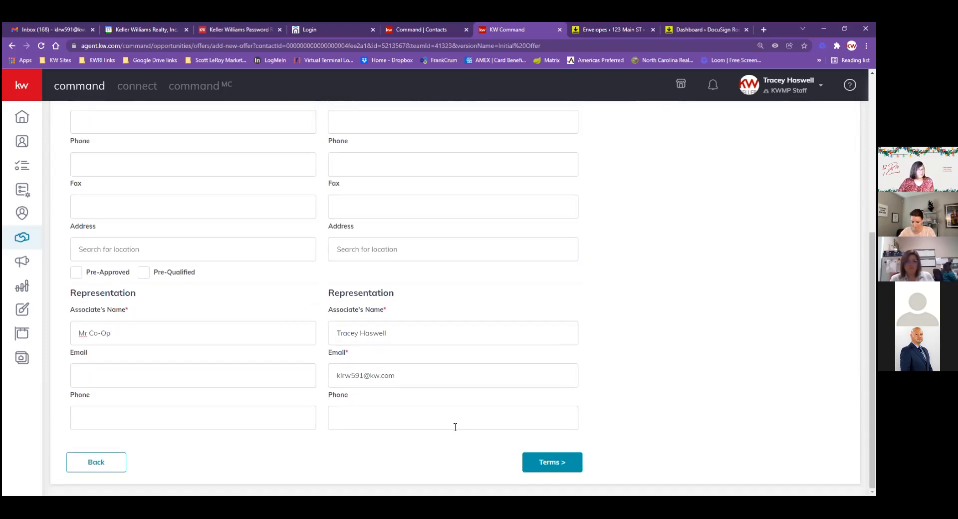
click(552, 462)
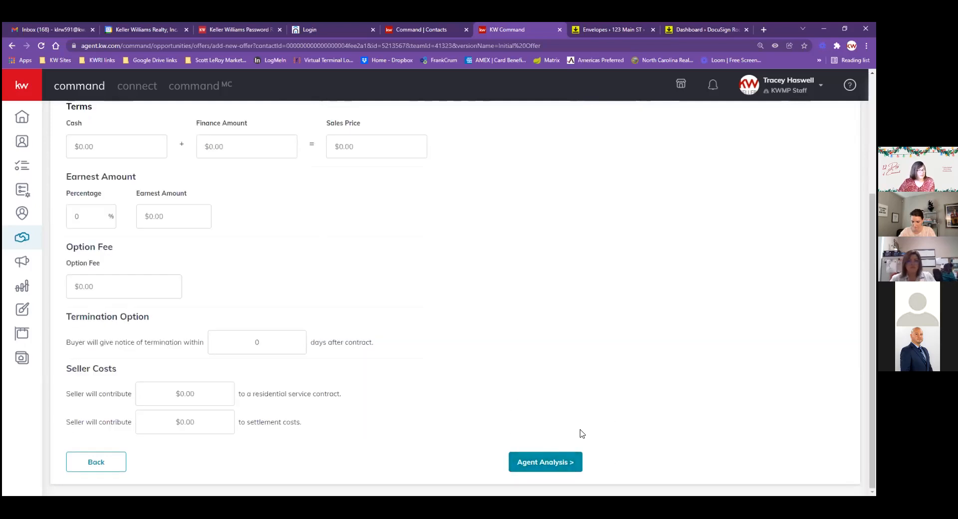
Enter 300000 in the Cash field for a $300,000 sales price and continue to Agent Analysis
scroll(607, 429, up, 2)
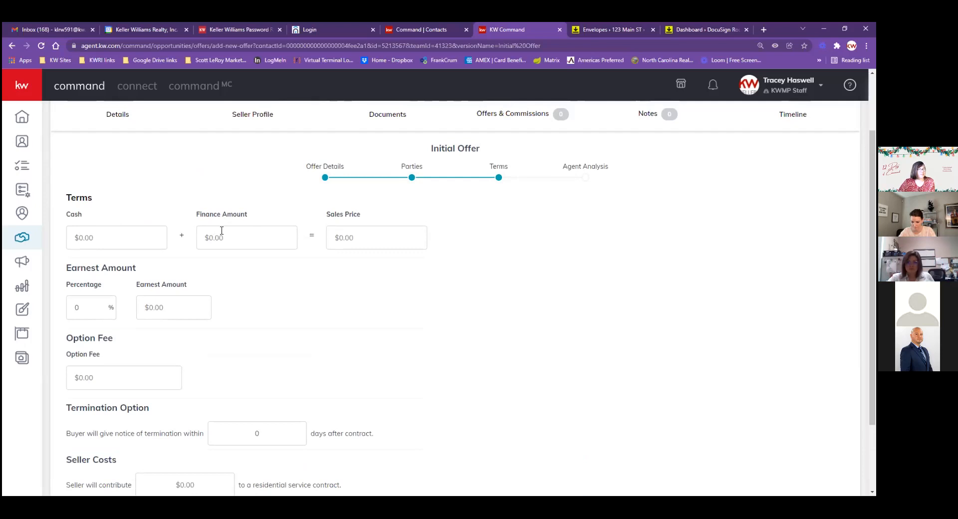
click(109, 246)
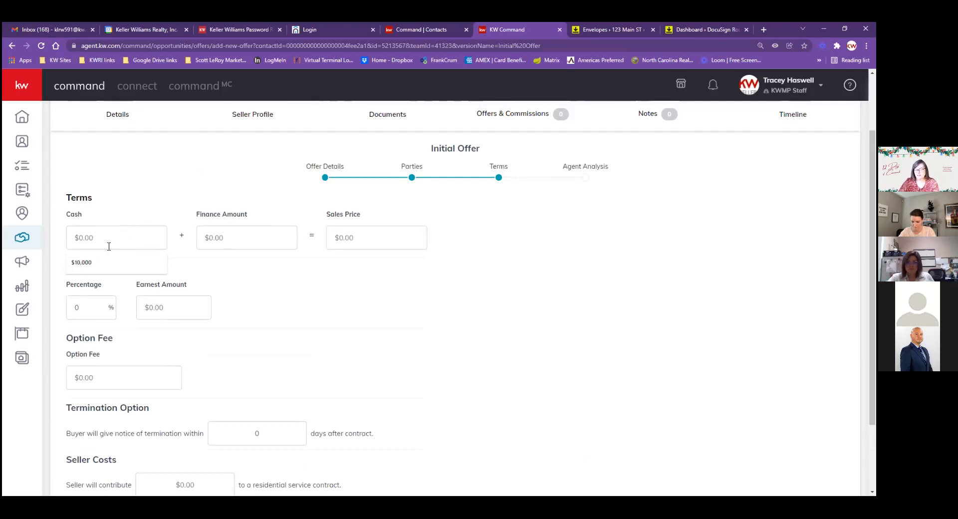
text(3000000)
click(200, 247)
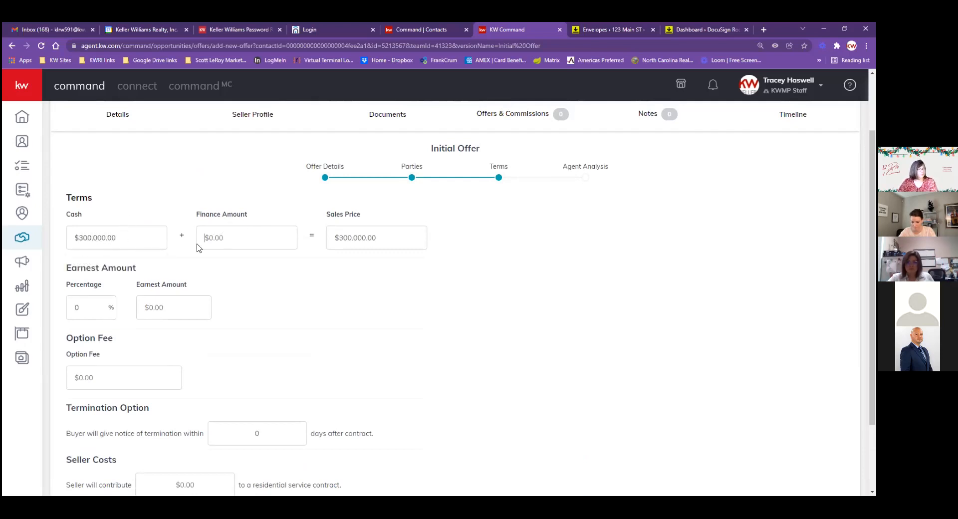
scroll(65, 228, down, 1)
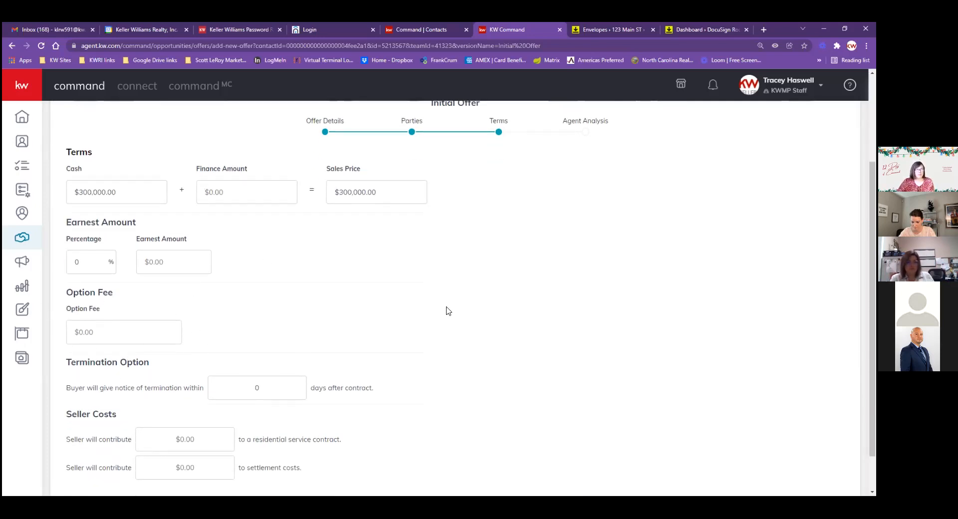
scroll(461, 310, down, 1)
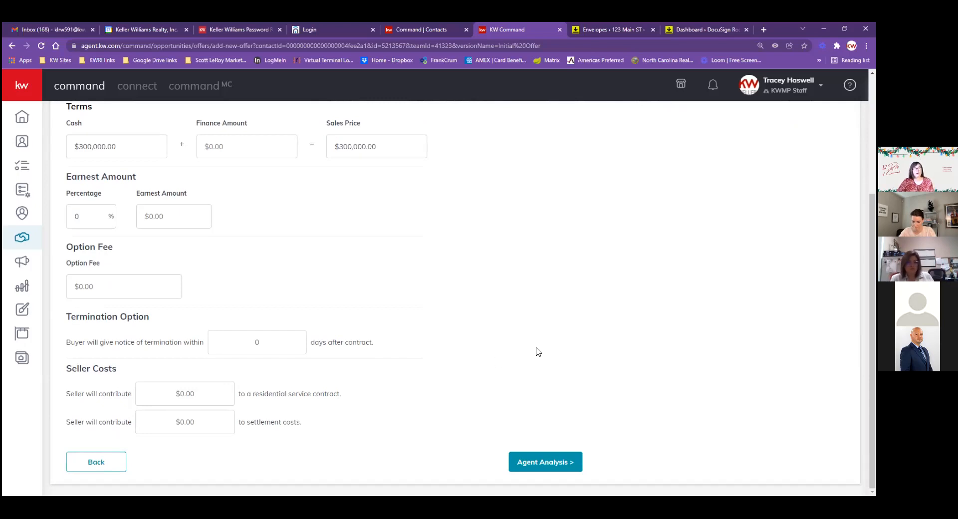
click(547, 464)
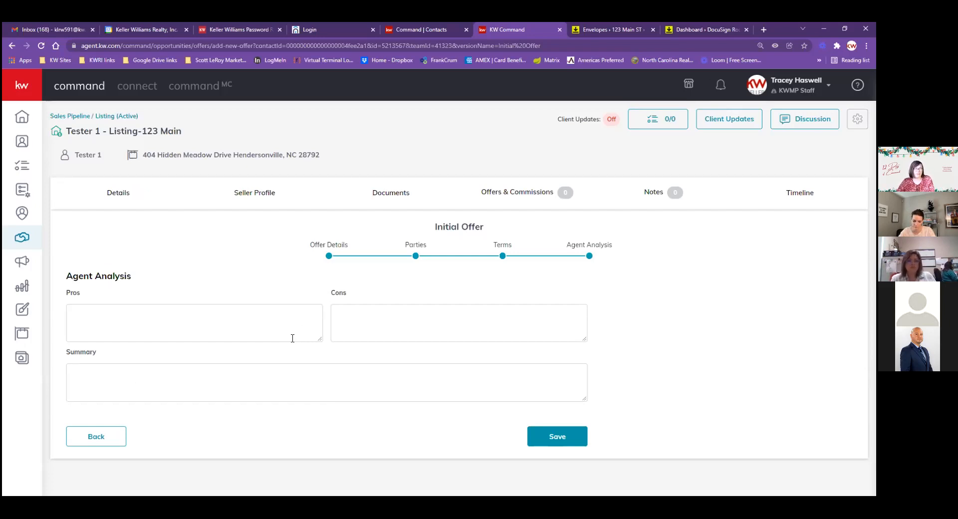
Save the $300,000 offer, accept it, and open Manage Commission
click(546, 436)
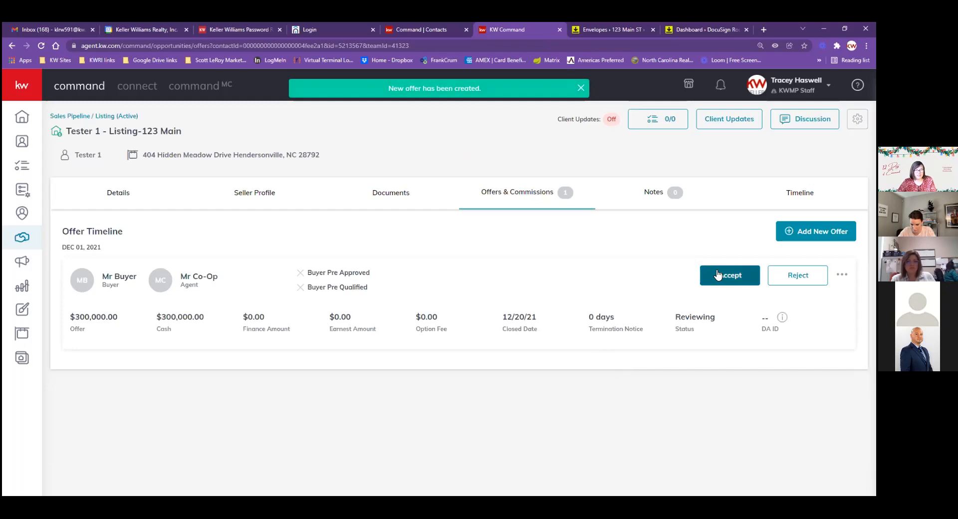
click(717, 275)
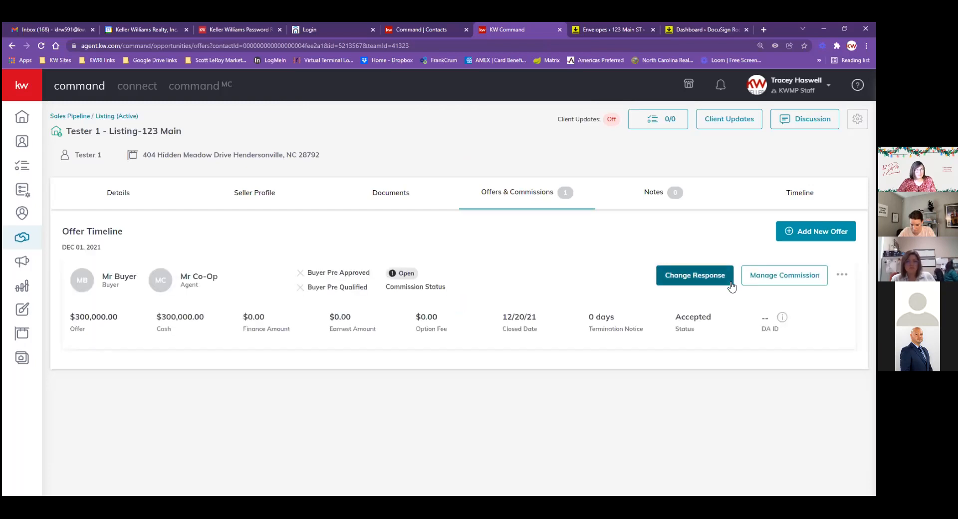
click(781, 281)
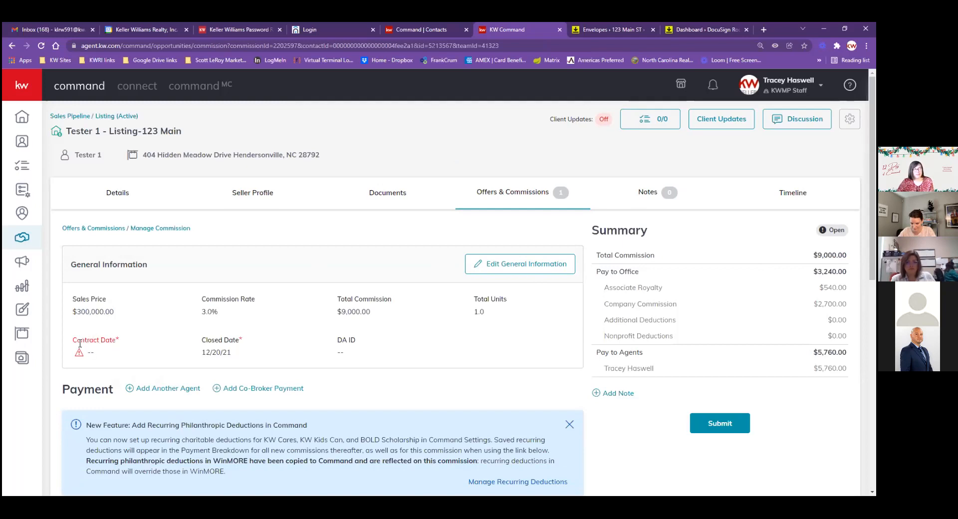
Set the commission's contract date to 12/1/2021 and submit the $9,000 commission, skipping the donation
click(521, 265)
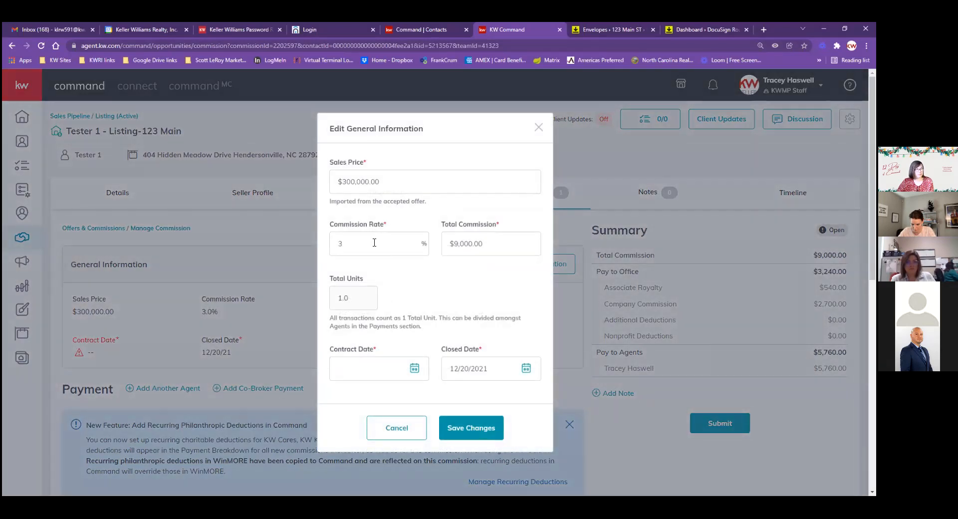
click(374, 369)
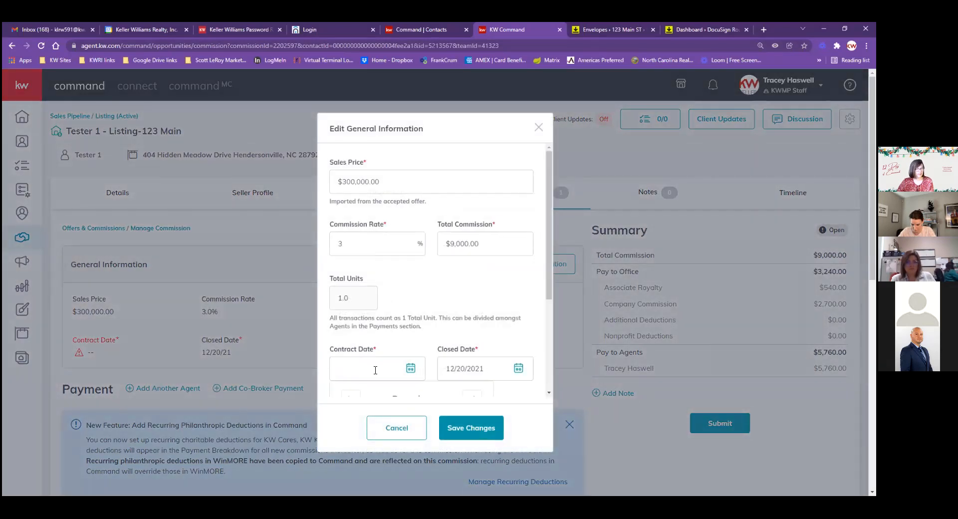
scroll(420, 335, down, 2)
click(411, 343)
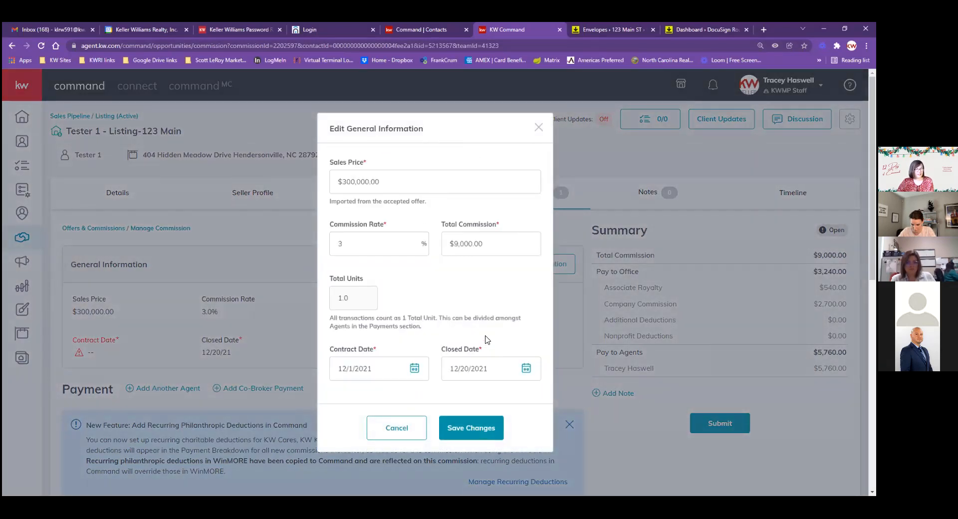
click(467, 430)
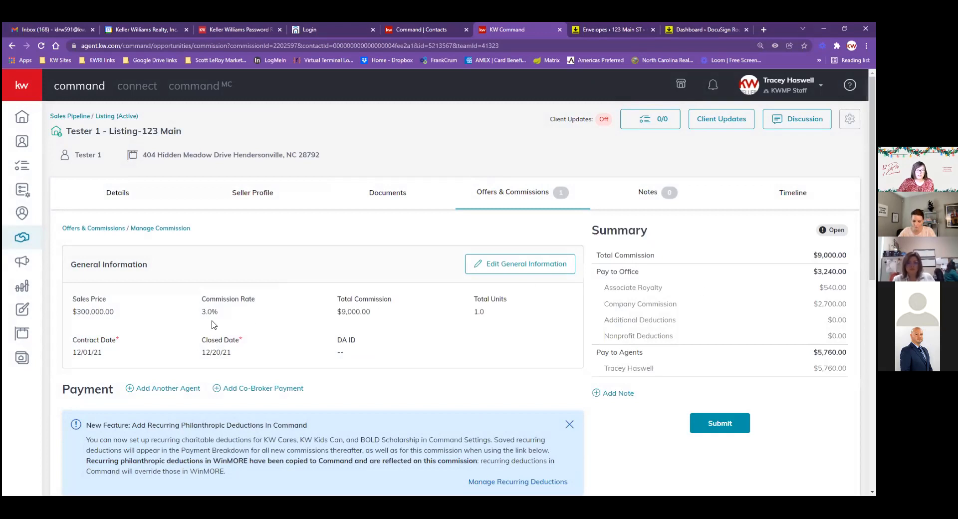
click(711, 428)
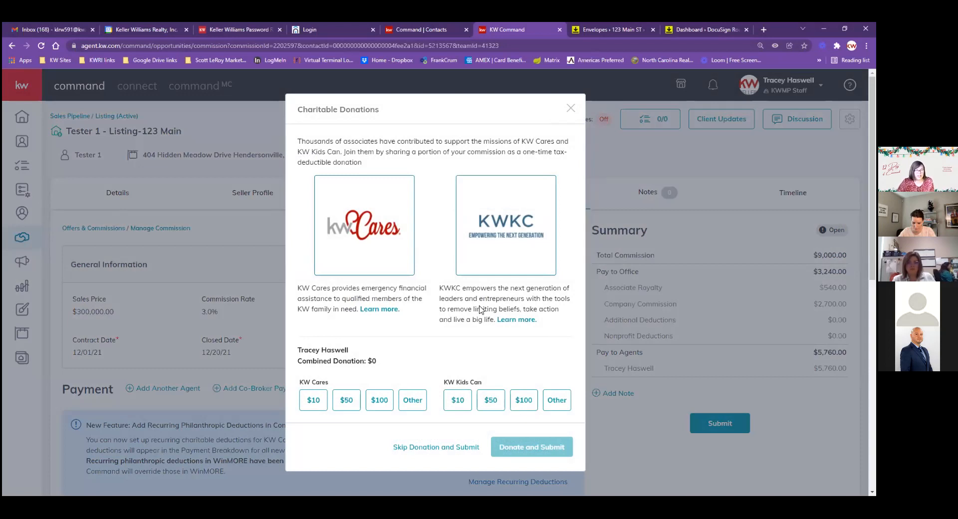
click(414, 448)
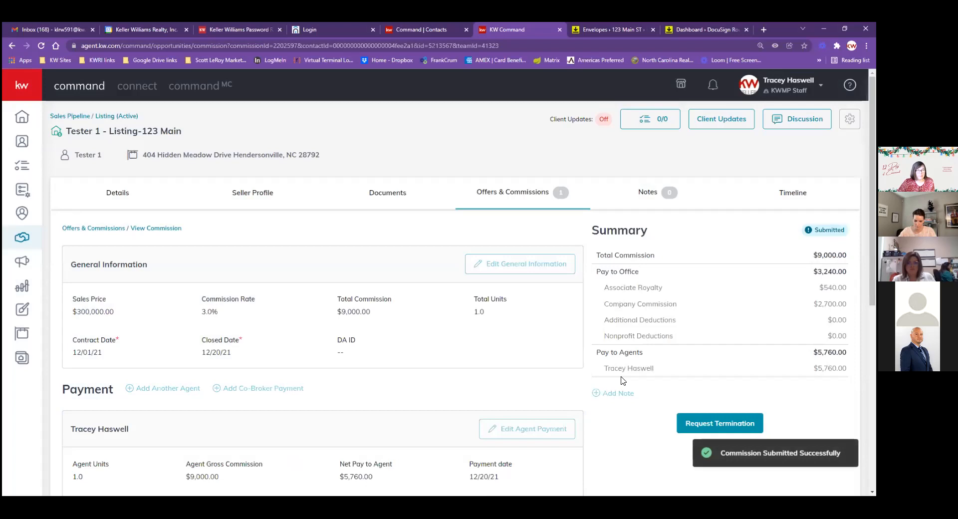